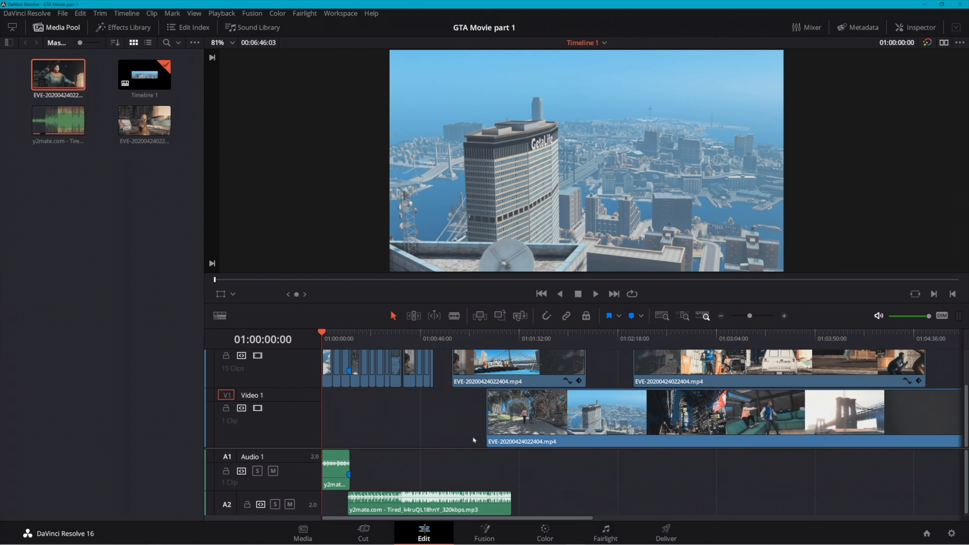
Delete the long EVE-20200424022404.mp4 clip from the Video 1 track of Timeline 1
right_click(512, 415)
left_click(561, 432)
key("BackSpace")
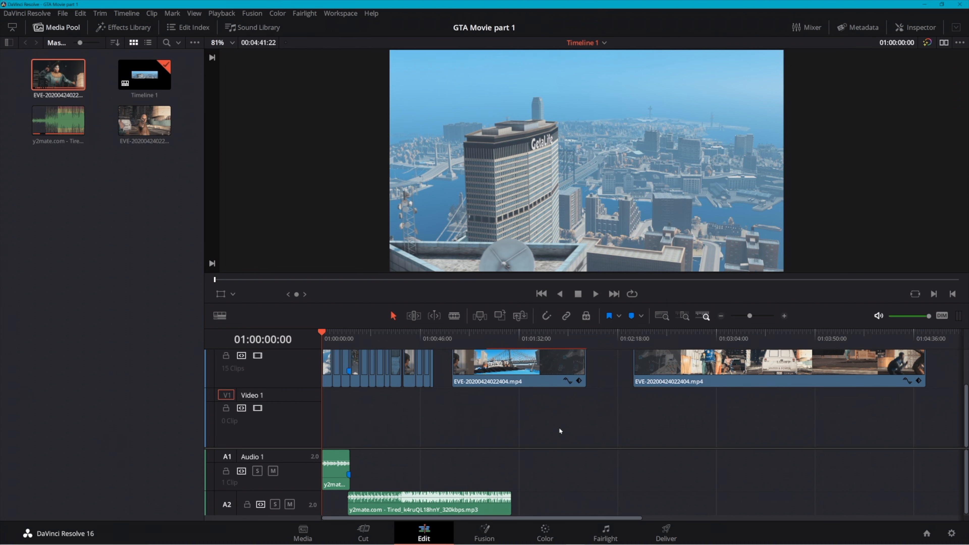
Create a new empty timeline named "tutorial" in the media pool
right_click(69, 207)
mouse_move(114, 212)
left_click(295, 215)
type("tutorial")
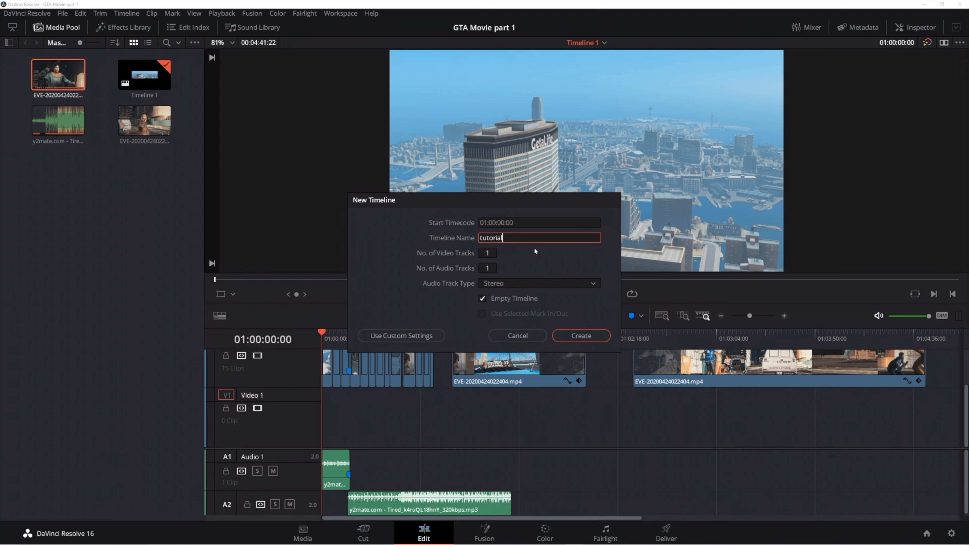
key("Return")
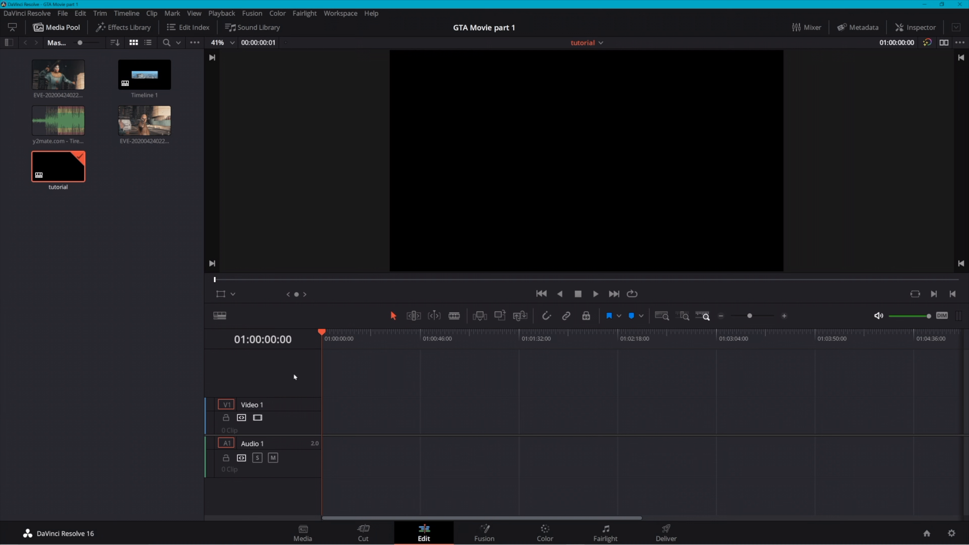
Place the EVE-20200424022404.mp4 clip at the start of Video 1 and keep the playhead at the timeline's beginning
left_click_drag(58, 76, 324, 423)
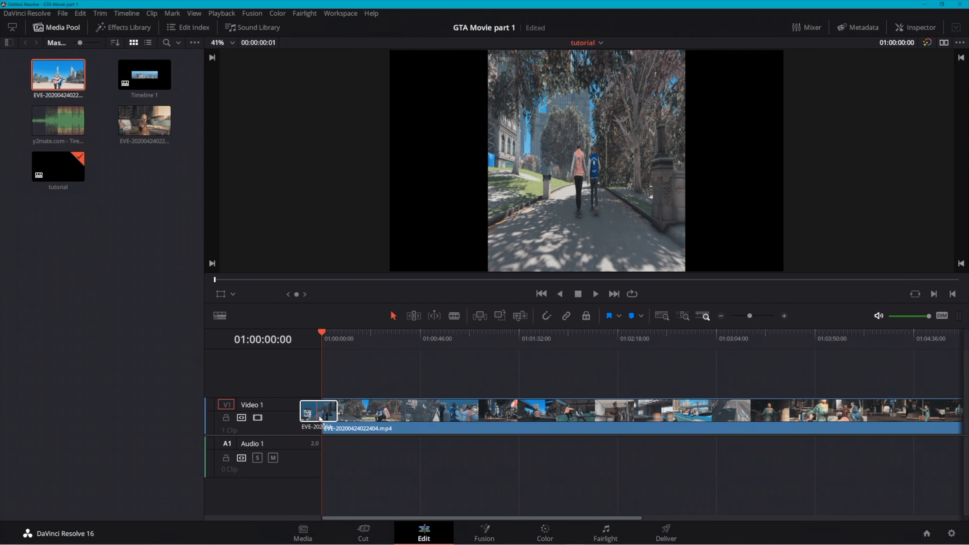
left_click_drag(385, 337, 308, 331)
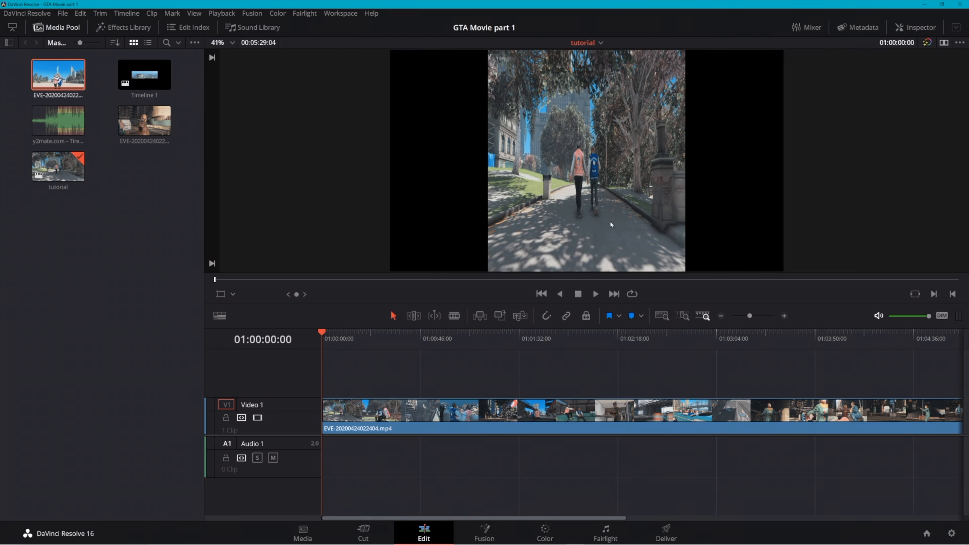
Stretch the clip horizontally with the Transform handles to fill the frame, check its edges at 25% viewer zoom, and refit the preview
scroll(648, 162, "up", 1)
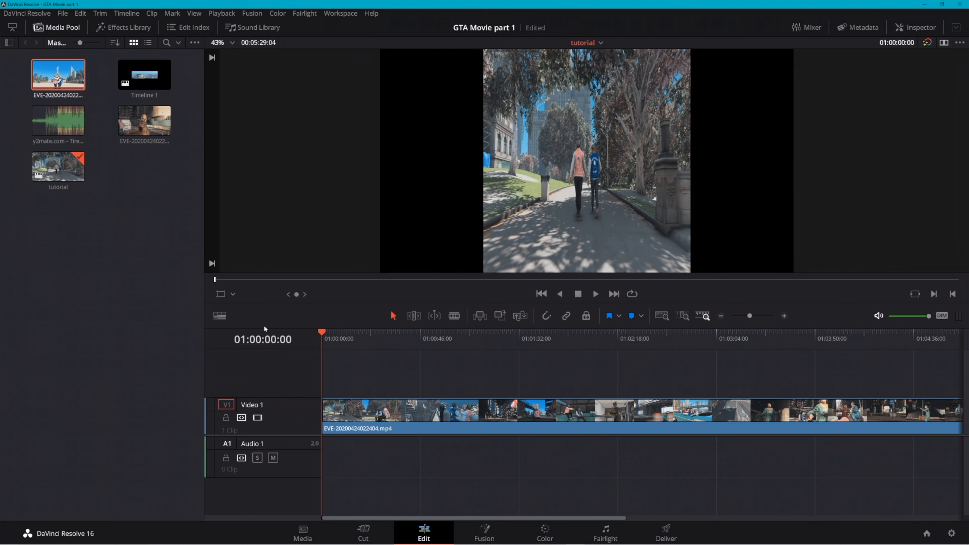
left_click(222, 293)
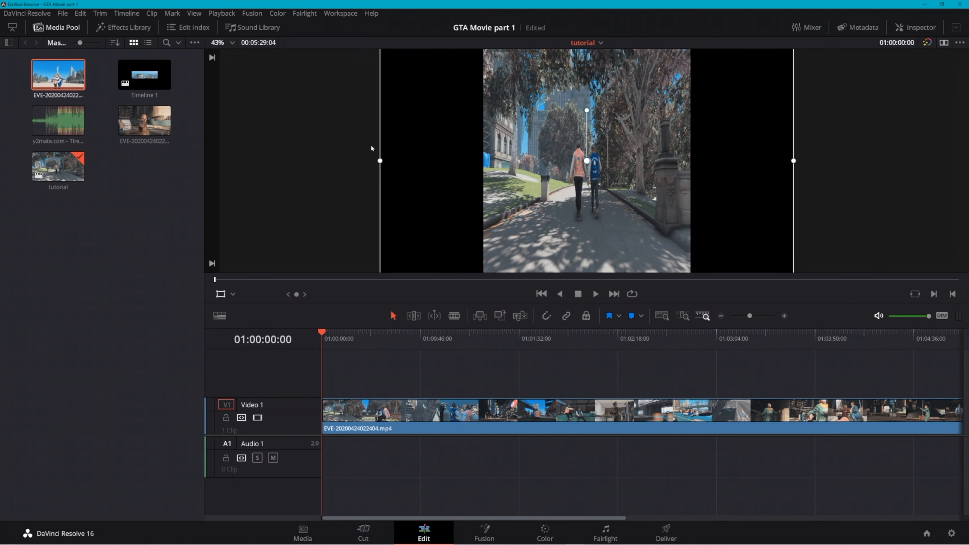
left_click_drag(380, 161, 173, 164)
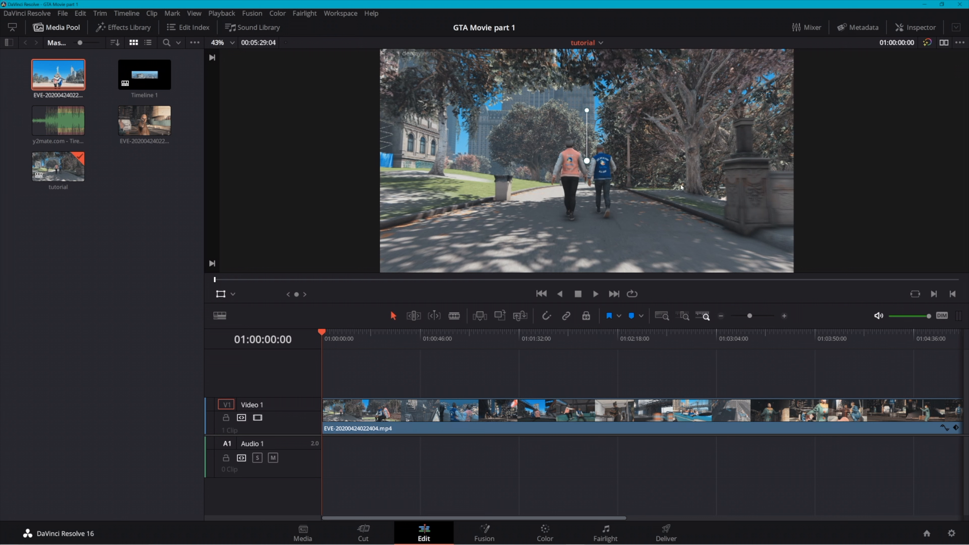
left_click(223, 42)
left_click(219, 71)
left_click_drag(586, 228, 587, 230)
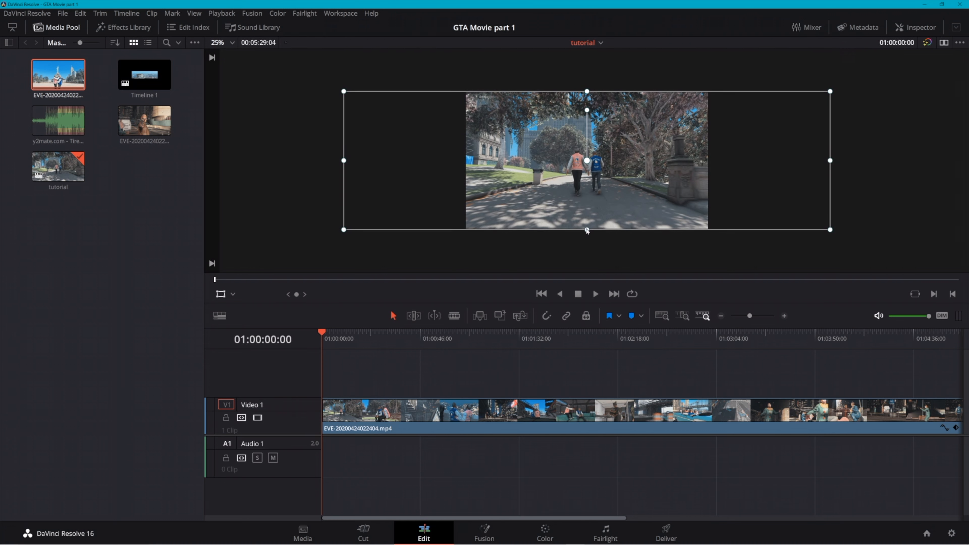
mouse_move(344, 161)
left_mouse_down()
mouse_move(354, 161)
mouse_move(343, 161)
left_mouse_up()
left_click(221, 44)
left_click(223, 56)
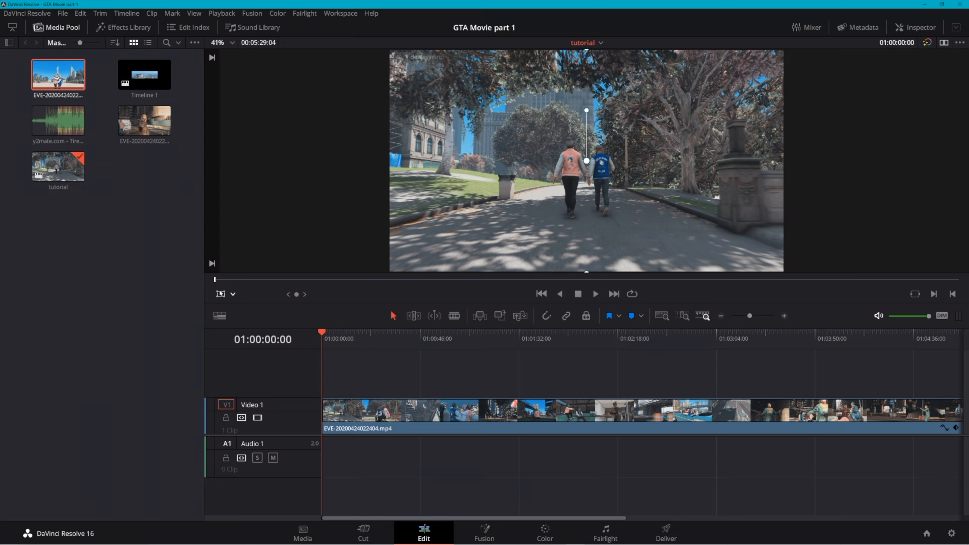
Scrub through the opening seconds of the video clip to review the footage, returning to the start
left_click_drag(323, 334, 309, 358)
left_click_drag(323, 334, 344, 336)
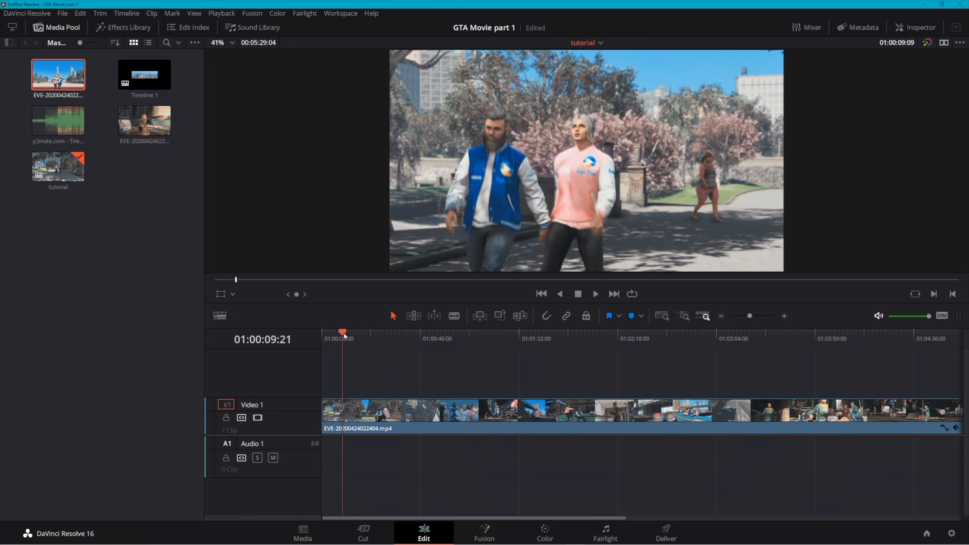
left_click(349, 333)
left_click_drag(349, 333, 326, 335)
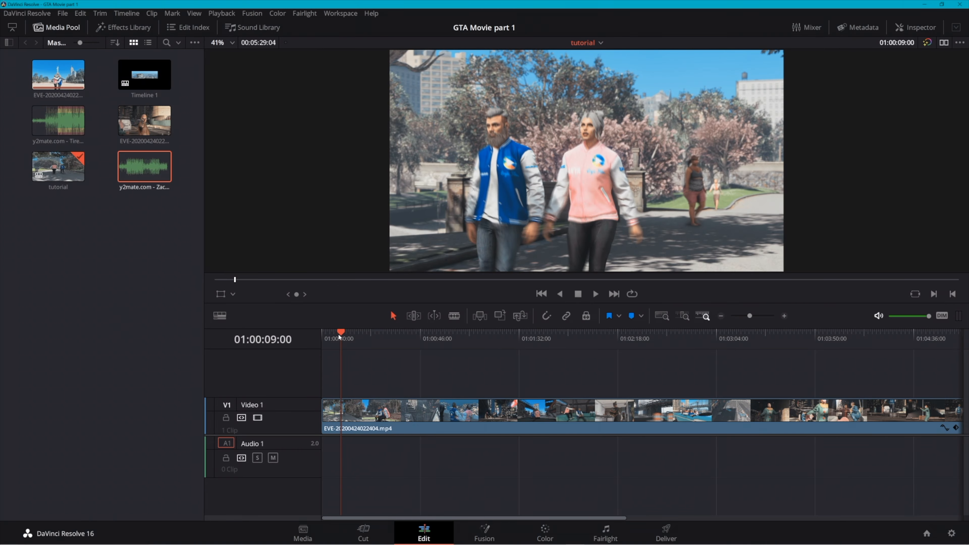
left_click(150, 290)
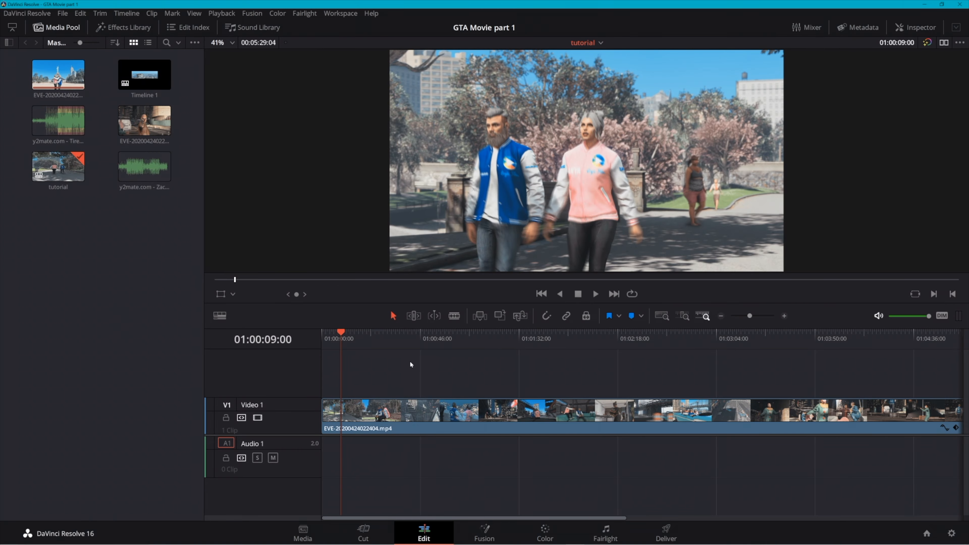
mouse_move(340, 331)
left_mouse_down()
mouse_move(321, 340)
mouse_move(374, 337)
mouse_move(332, 337)
left_mouse_up()
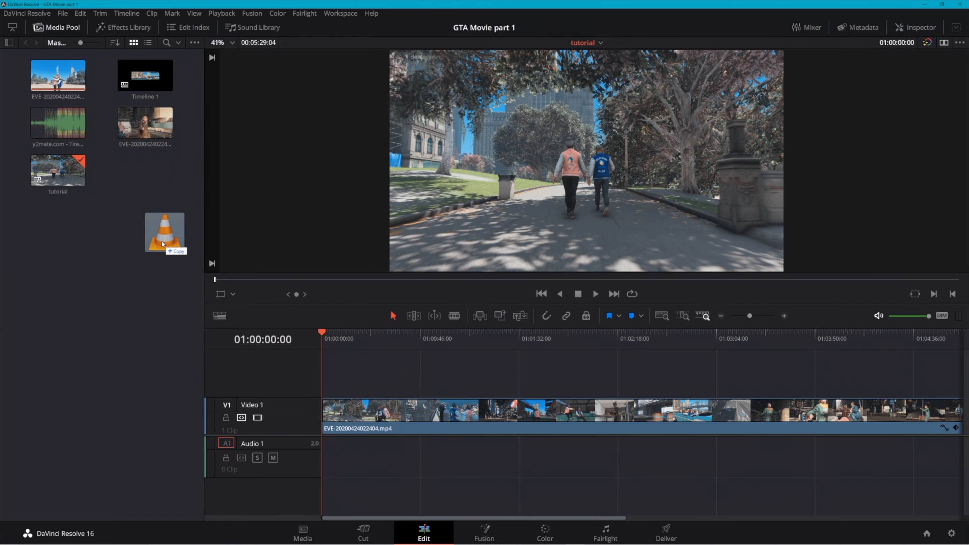
left_click_drag(162, 242, 159, 203)
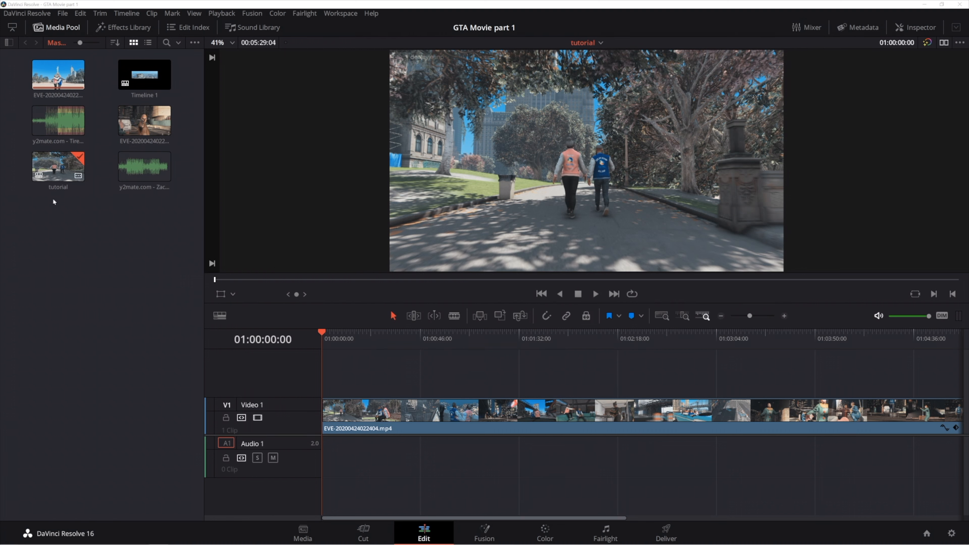
left_click(56, 25)
left_click(56, 25)
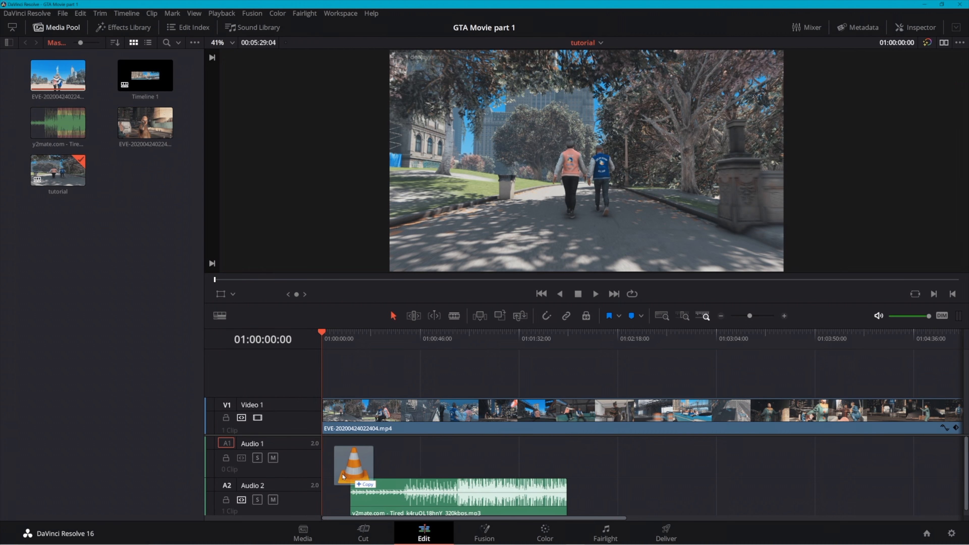
Place the "Tired" music file at the start of Audio 1 and play back the first seconds
left_click_drag(346, 475, 322, 458)
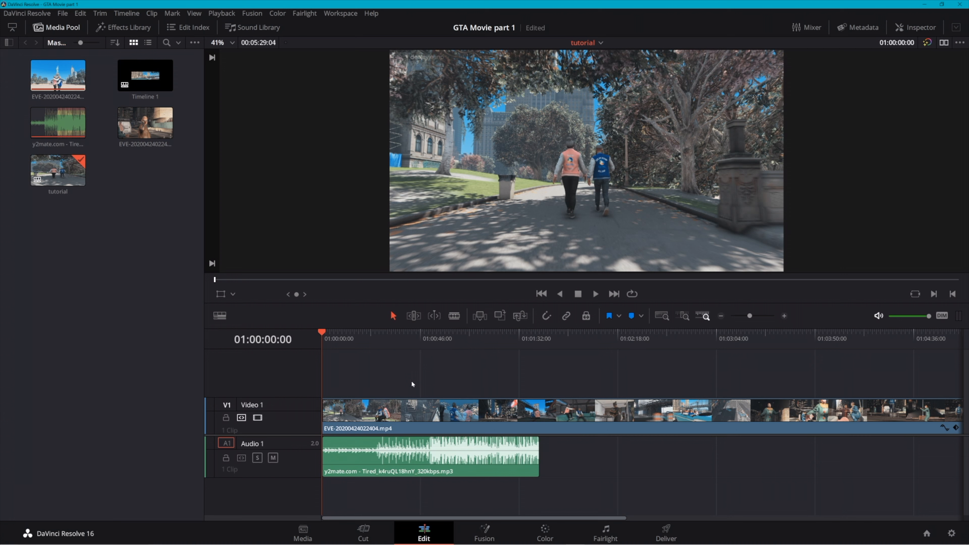
left_click(356, 464)
key("space")
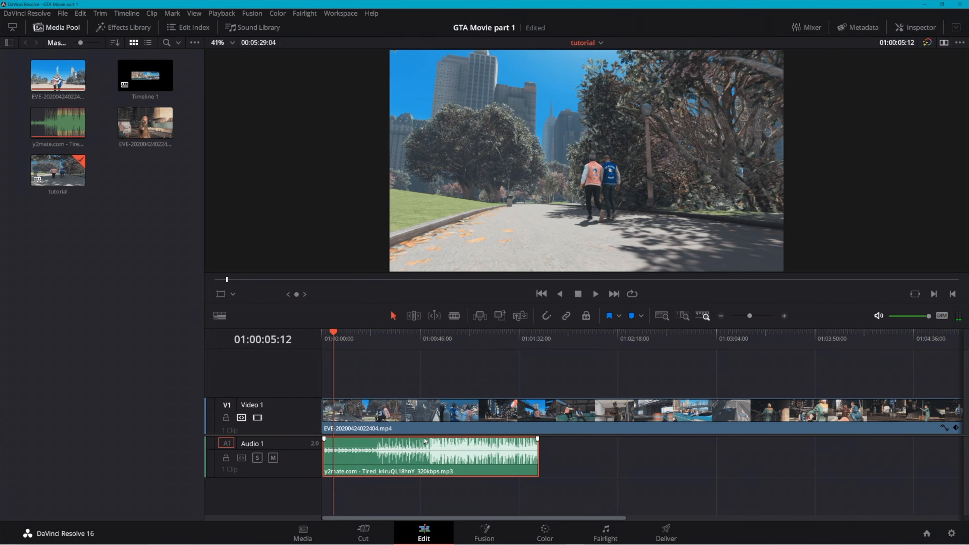
Split the Video 1 clip at about 01:00:22 and 01:00:26, and try to shift the last segment
key("b")
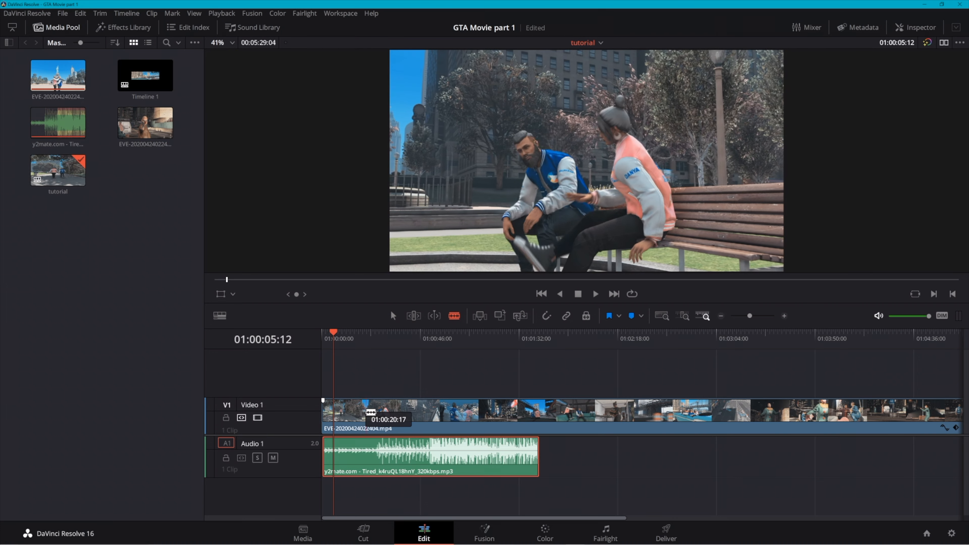
left_click(367, 412)
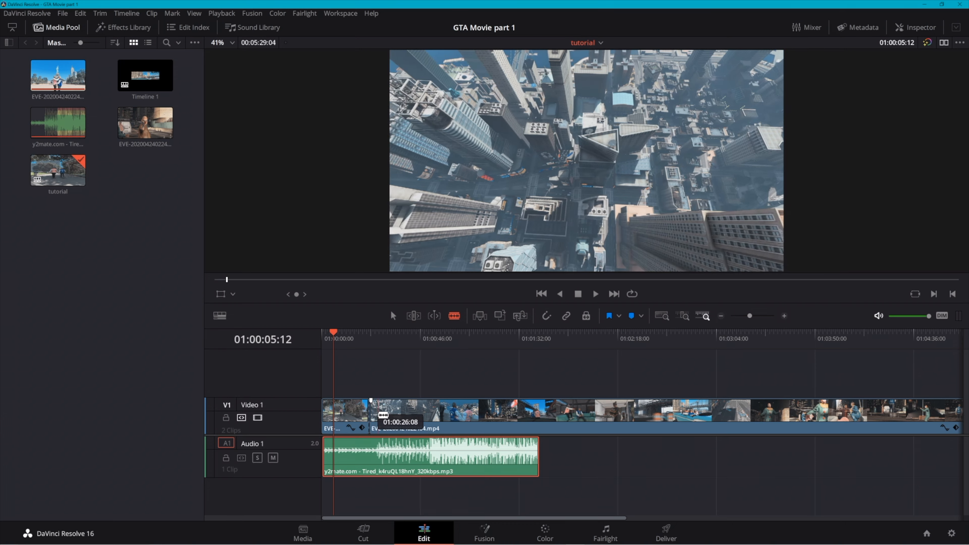
left_click(377, 414)
key("a")
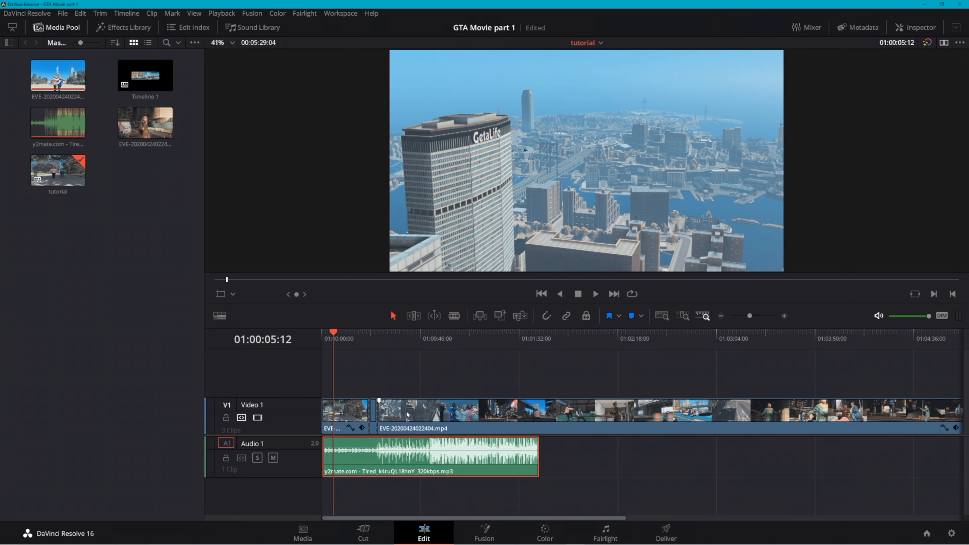
scroll(377, 411, "up", 5)
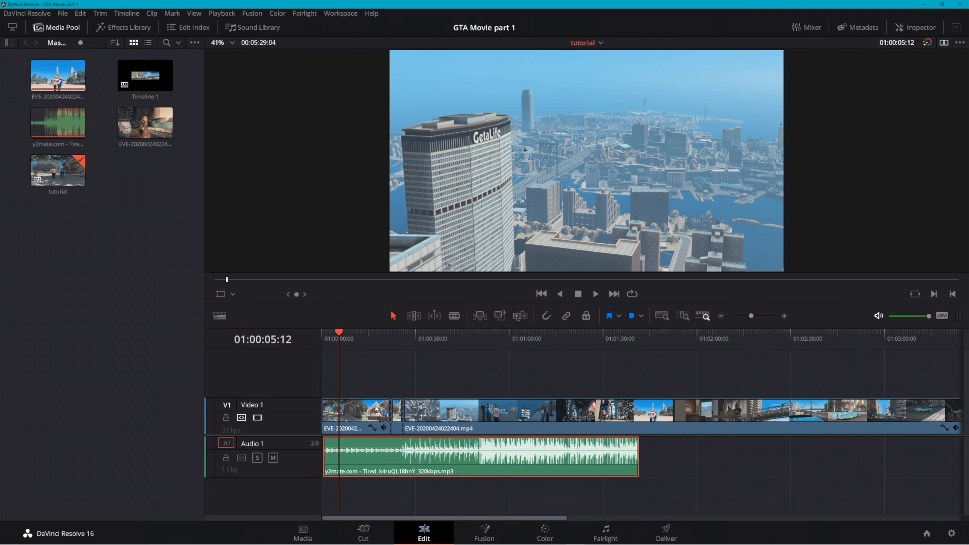
scroll(378, 415, "down", 2)
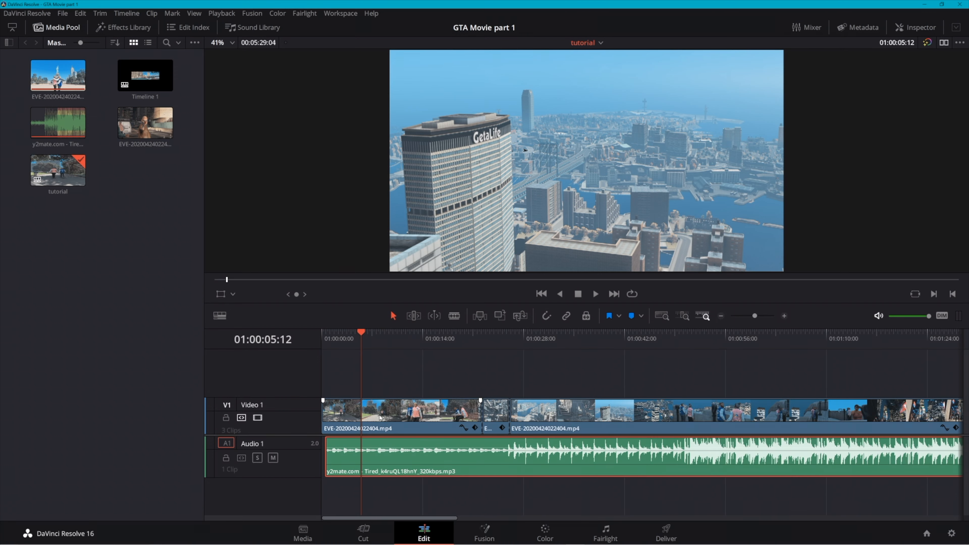
left_click_drag(553, 413, 519, 413)
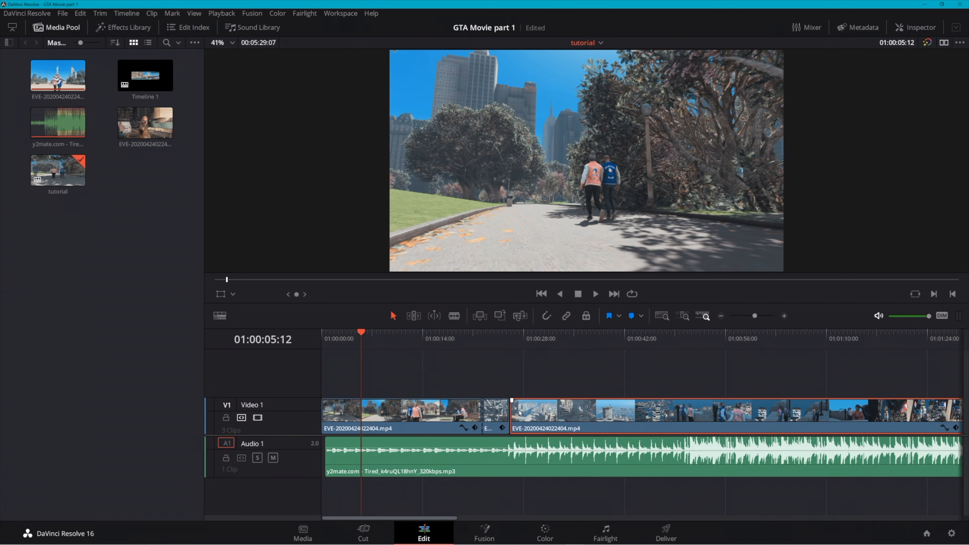
Undo the segment shift and both splits on the Video 1 clip
key("ctrl+z")
key("ctrl+z")
key("ctrl+z")
key("ctrl+z")
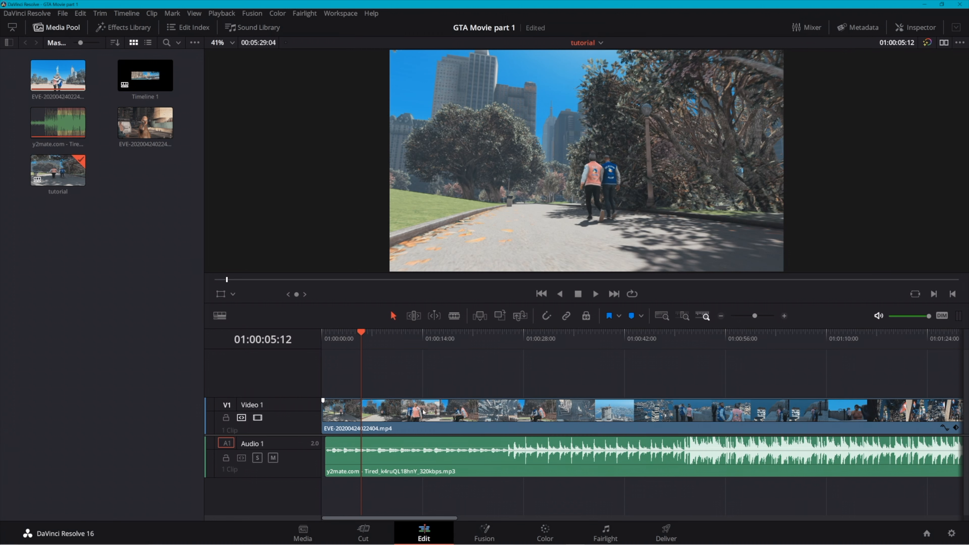
Split the Video 1 clip at about 01:00:21 and 01:00:26, and move the middle segment to the track above at about 01:00:08
key("b")
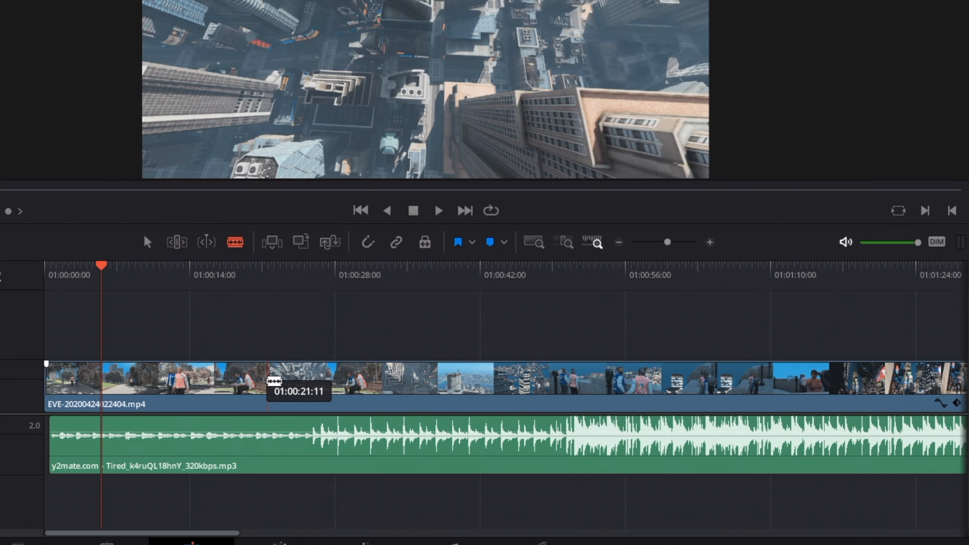
left_click(269, 380)
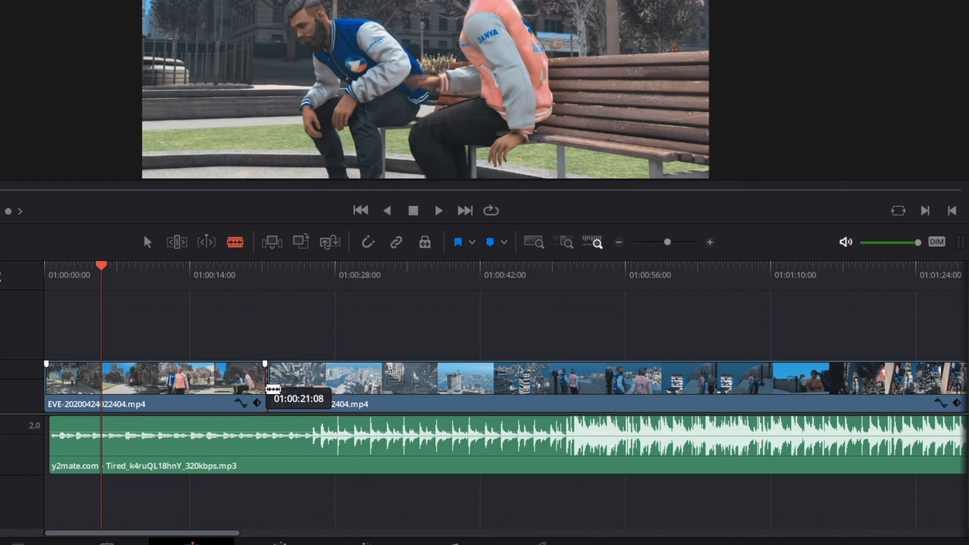
key("a")
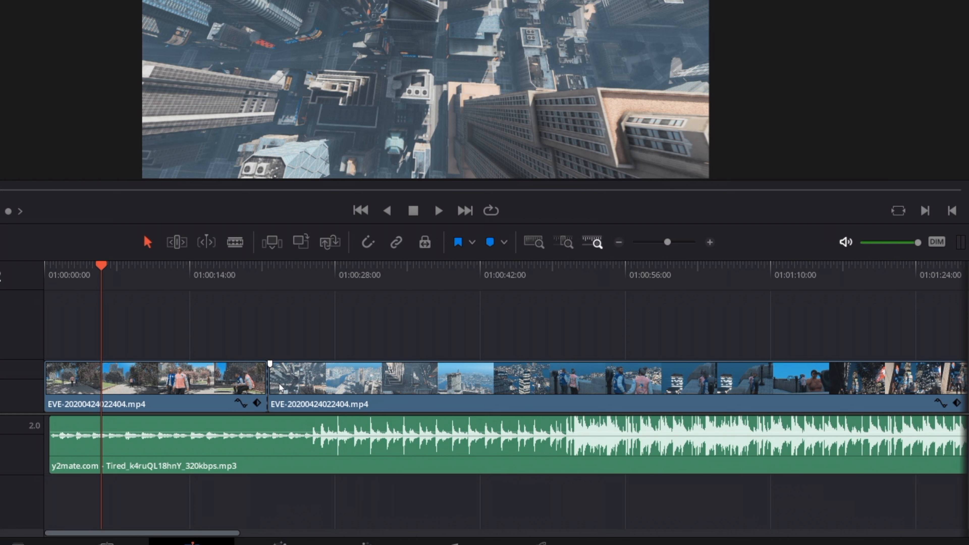
key("b")
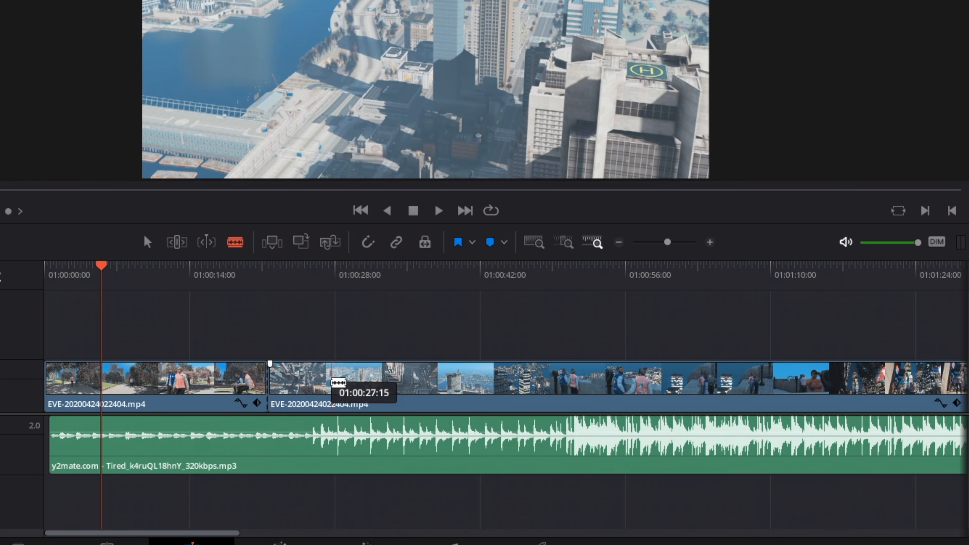
left_click(324, 383)
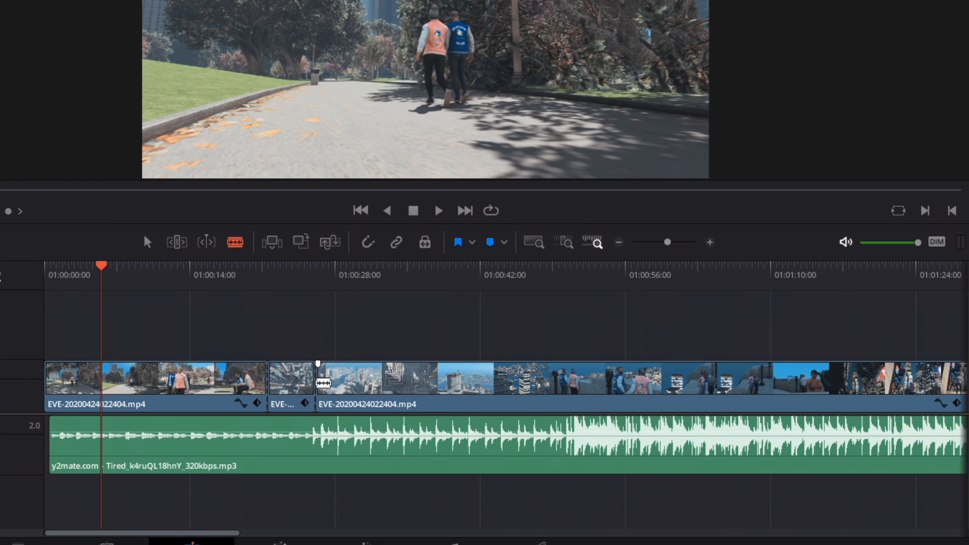
key("a")
left_click_drag(301, 382, 180, 342)
Split the remaining clip at about 01:00:31 and 01:00:36, and place that segment directly after the first one on the upper track
key("b")
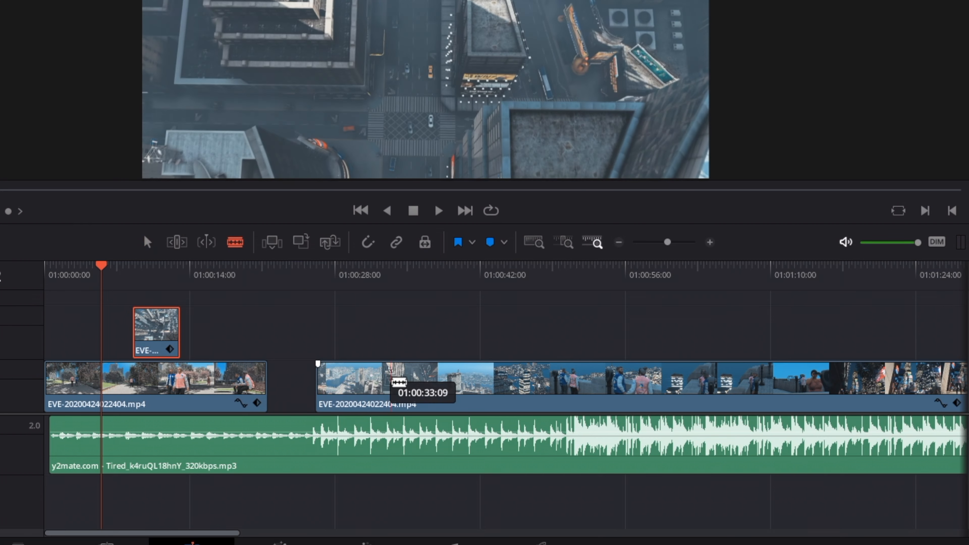
left_click(369, 382)
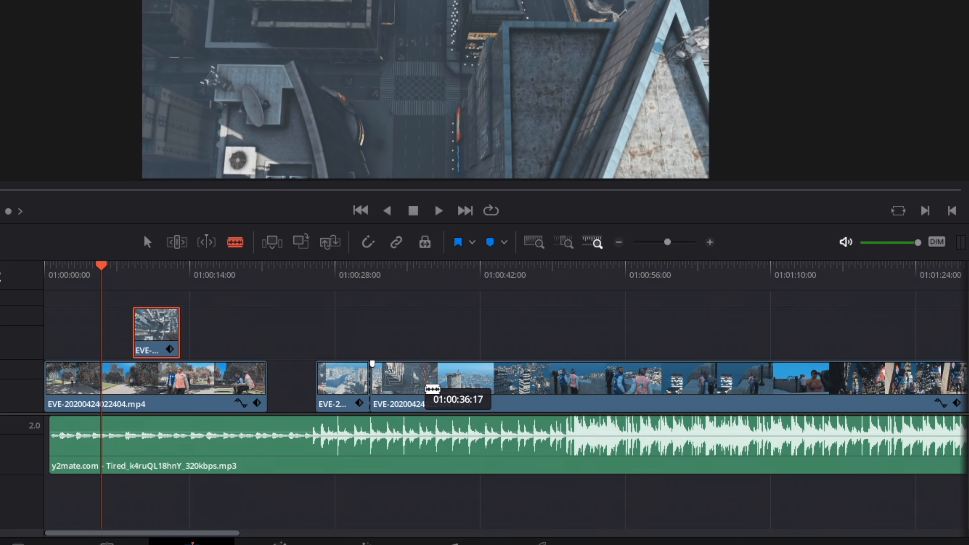
left_click(422, 383)
key("a")
left_click_drag(398, 379, 206, 324)
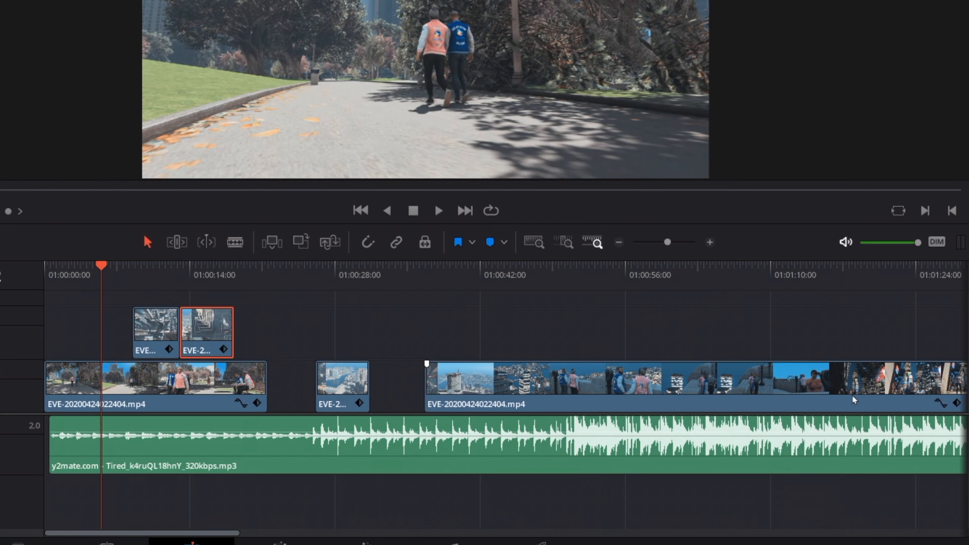
Delete the leftover footage at the far end of the Video 1 track and return to the timeline's beginning
mouse_move(216, 532)
left_mouse_down()
mouse_move(519, 537)
mouse_move(225, 539)
left_mouse_up()
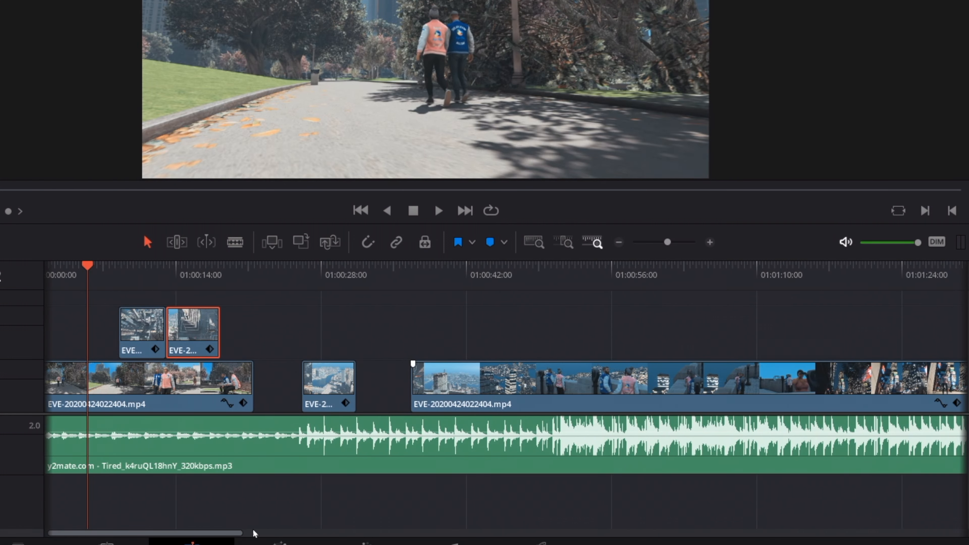
left_click_drag(145, 532, 259, 532)
left_click_drag(607, 271, 824, 271)
left_click_drag(229, 532, 460, 532)
left_click(394, 271)
left_click(640, 389)
key("Delete")
left_click_drag(640, 543, 119, 544)
Split the long Video 1 clip at about 01:00:41:02 and place the cut-off segment third in the row on the upper track
key("b")
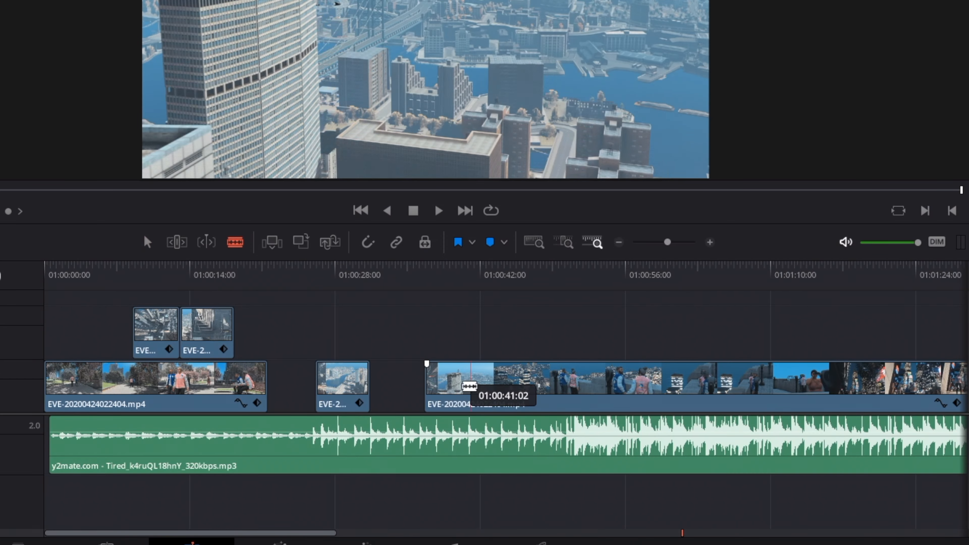
key("a")
left_click_drag(426, 379, 261, 332)
Split the long Video 1 clip again at about 01:00:42 and remove the short leftover piece before the cut
key("b")
left_click(485, 381)
key("a")
key("b")
key("a")
Extend the start of the isolated Video 1 segment back to about 01:00:25 and place it fourth in the row on Video 2
left_click_drag(511, 415, 509, 415)
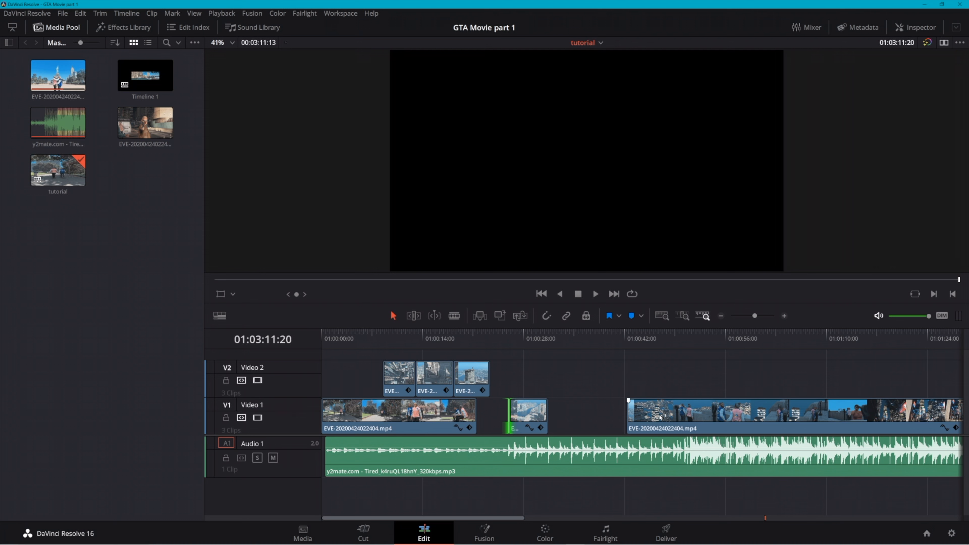
key("a")
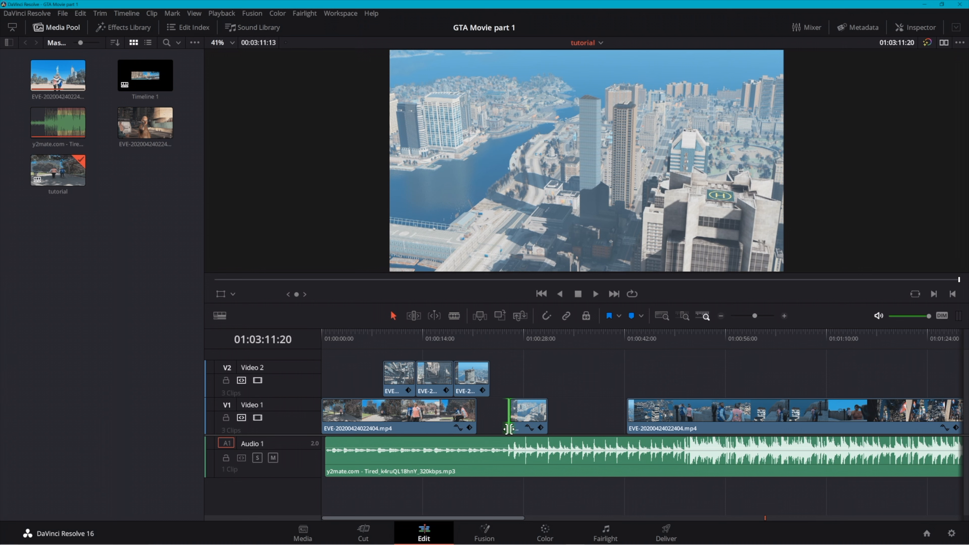
left_click_drag(511, 416, 502, 416)
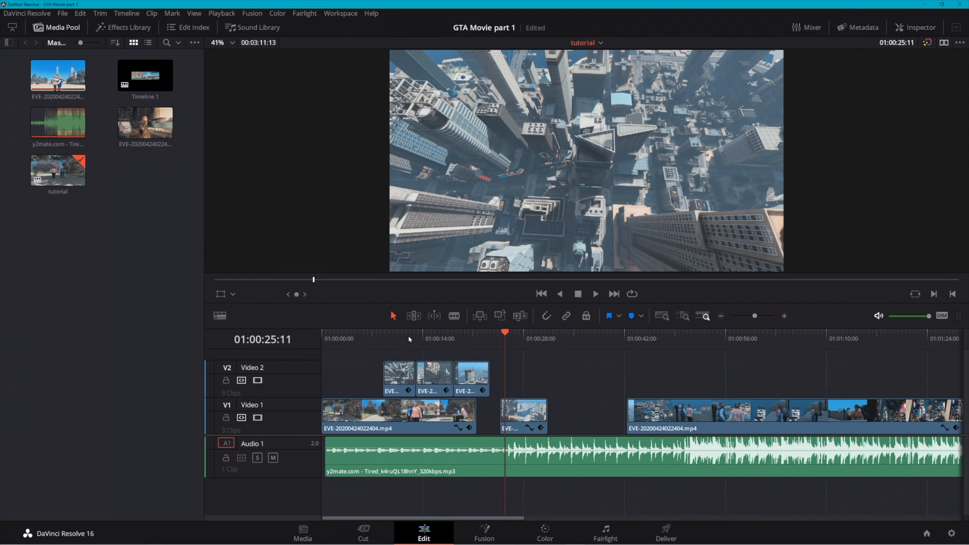
left_click(407, 335)
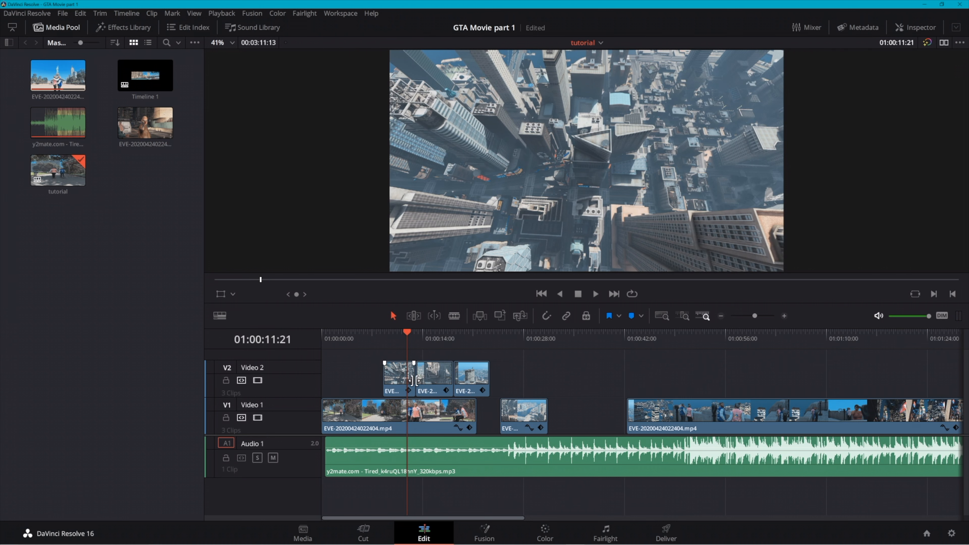
left_click_drag(501, 418, 504, 374)
Shift the opening park clip along Video 1 to start at about 01:00:18, clearing the timeline's beginning
left_click(549, 333)
left_click_drag(344, 350, 505, 384)
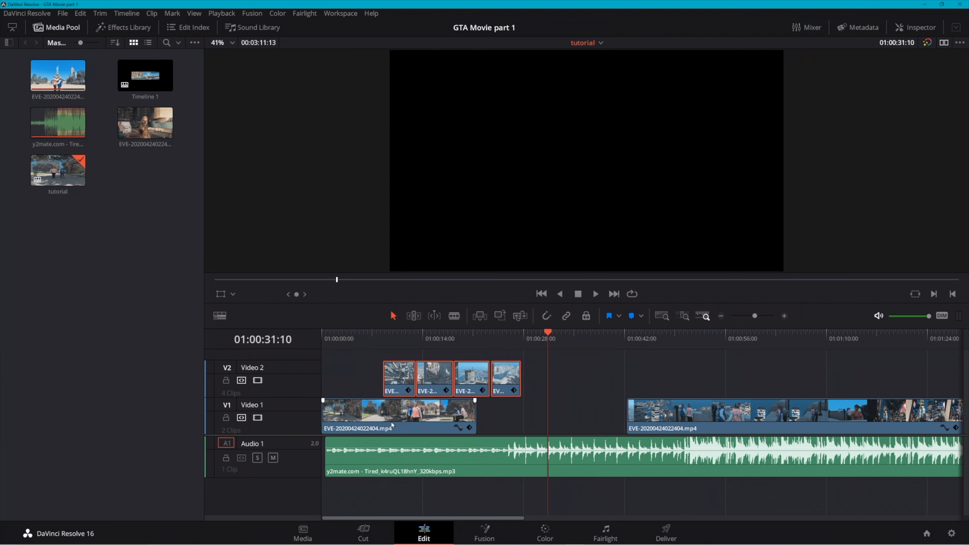
left_click_drag(366, 419, 495, 419)
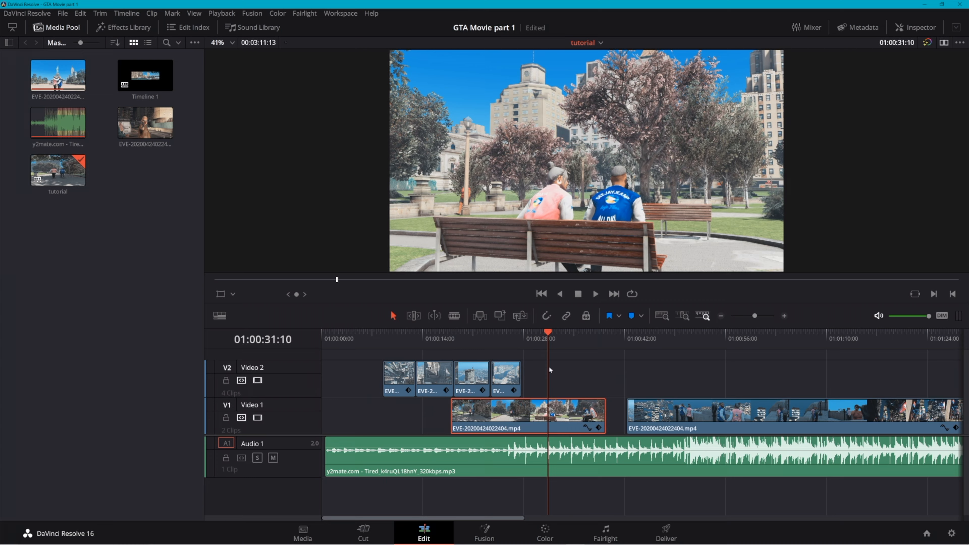
left_click(390, 374)
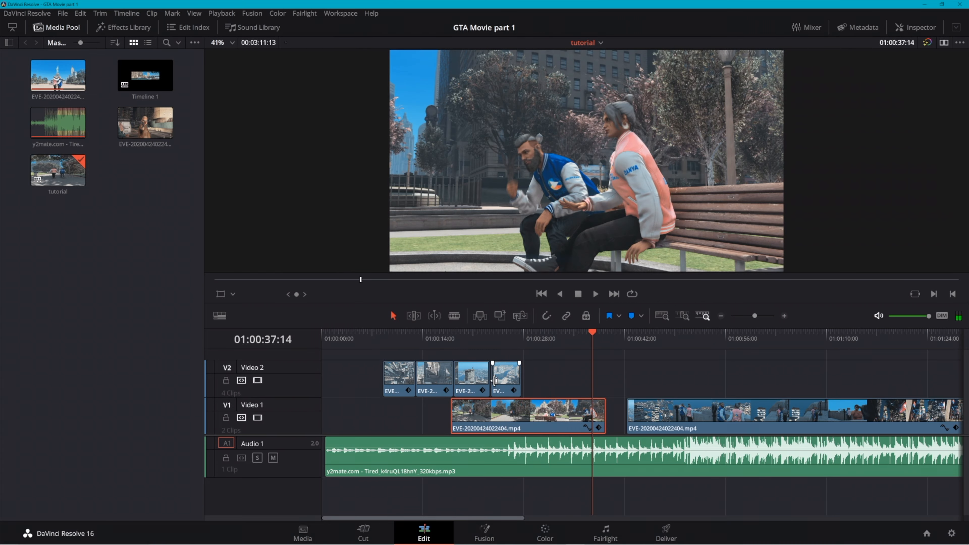
Line up the four Video 2 segments on Video 1 from the timeline's beginning, in the order fourth, third, first, second
left_click_drag(506, 383, 341, 452)
left_click(339, 421)
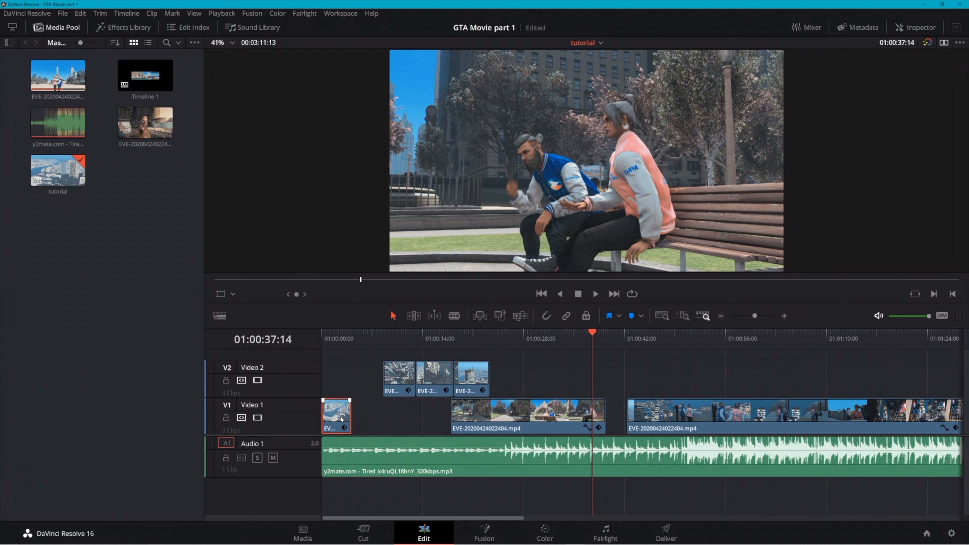
left_click_drag(474, 376, 378, 418)
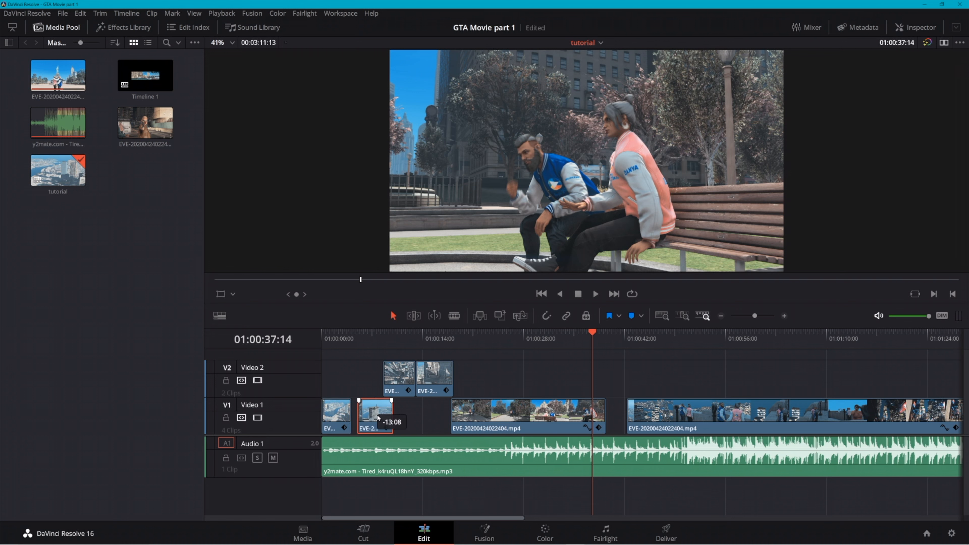
left_click_drag(401, 364, 448, 416)
left_click(437, 406)
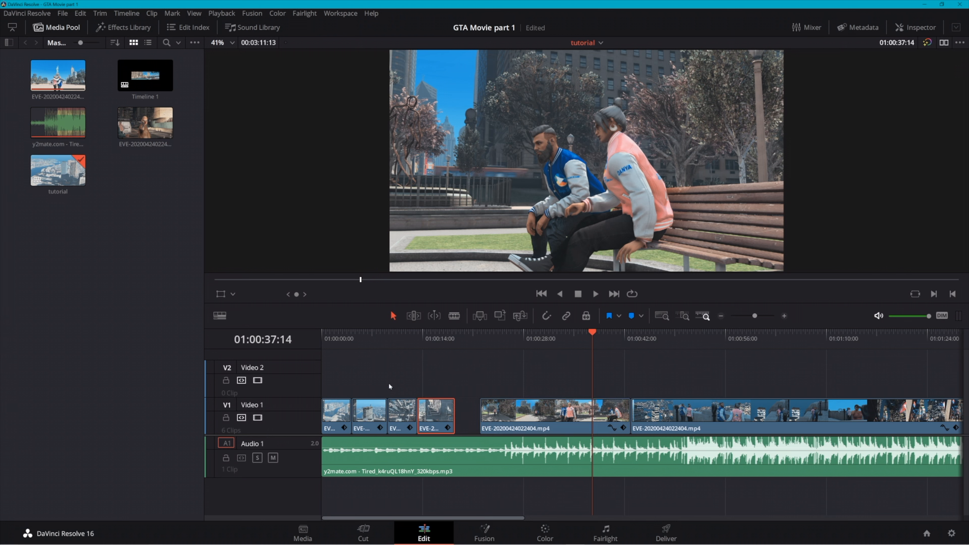
Play the opening to find the beat, trim the first segment's end to about 01:00:03:12 and move the second segment against it
left_click(320, 336)
key("space")
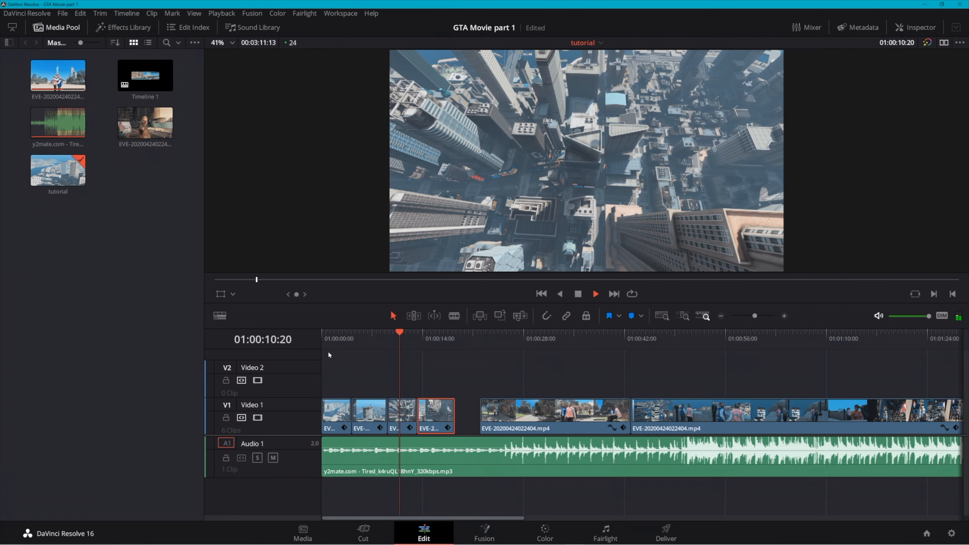
left_click_drag(330, 338, 333, 347)
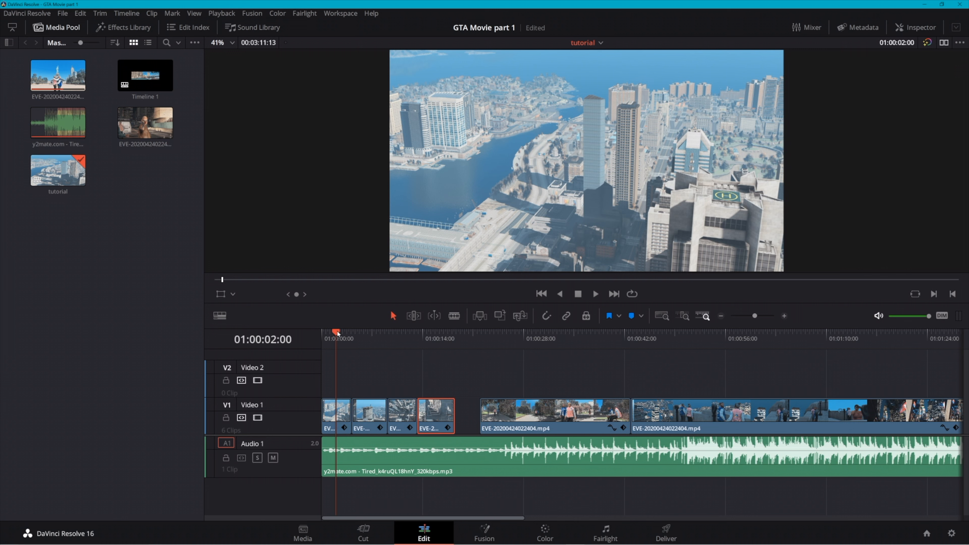
left_click_drag(337, 334, 305, 341)
key("space")
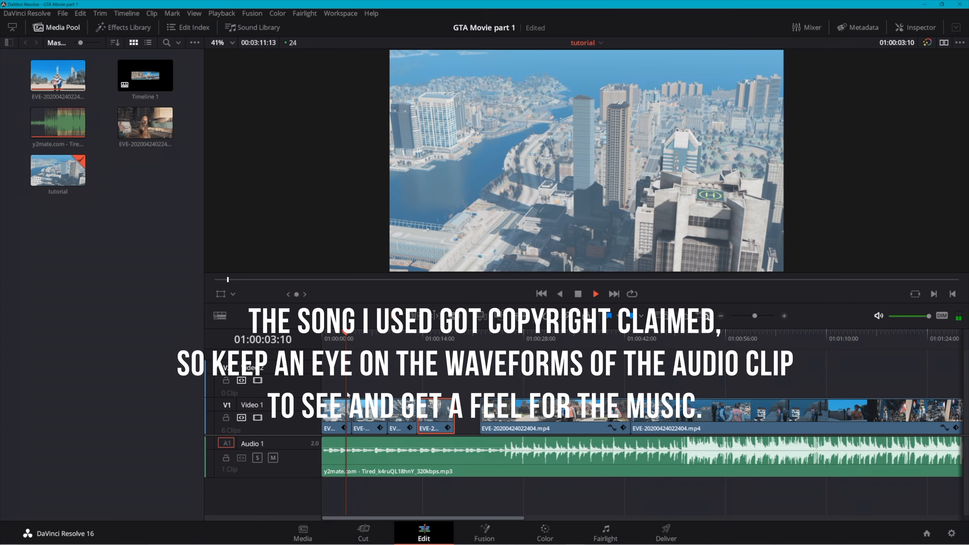
key("space")
left_click_drag(85, 474, 79, 475)
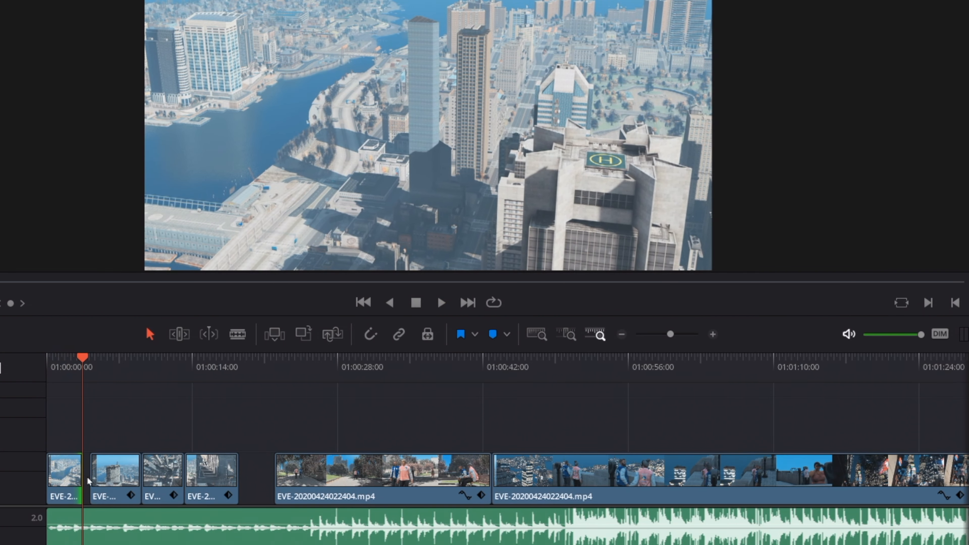
left_click_drag(98, 480, 92, 480)
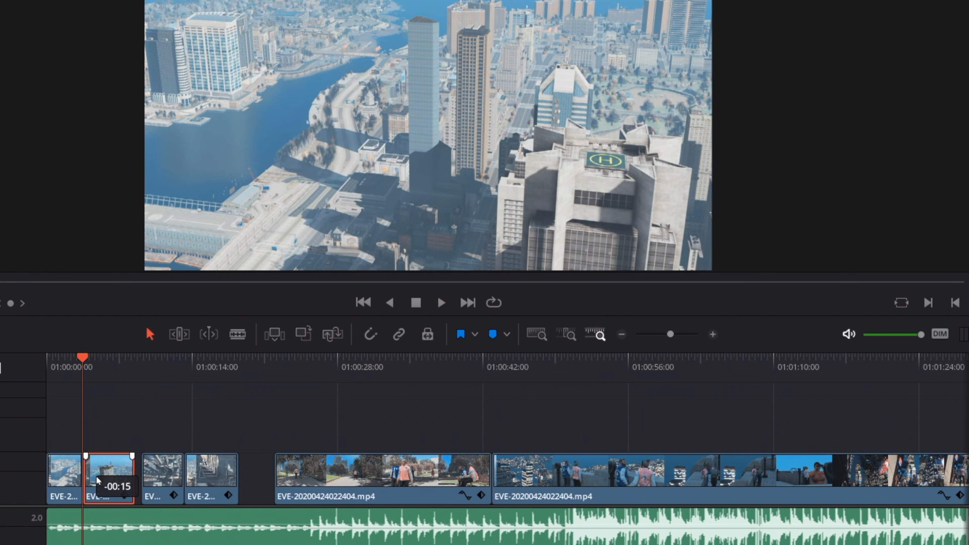
Play back the cut between the first and second segments repeatedly to check it against the music
left_click(70, 359)
key("space")
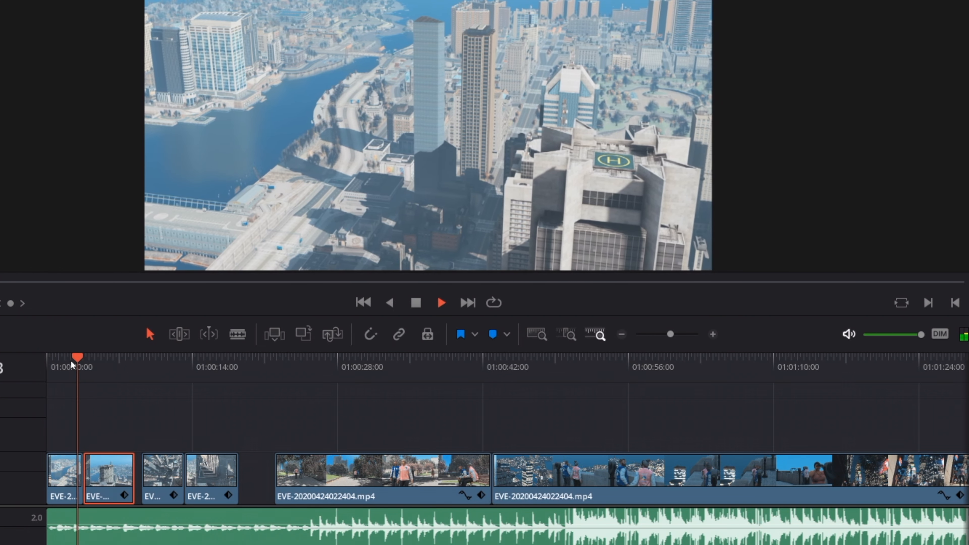
left_click(71, 358)
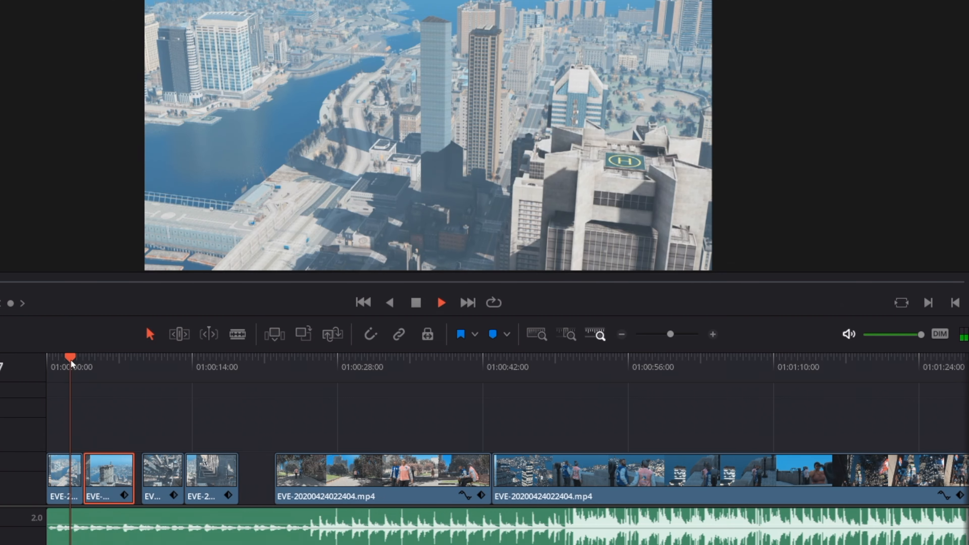
left_click(65, 360)
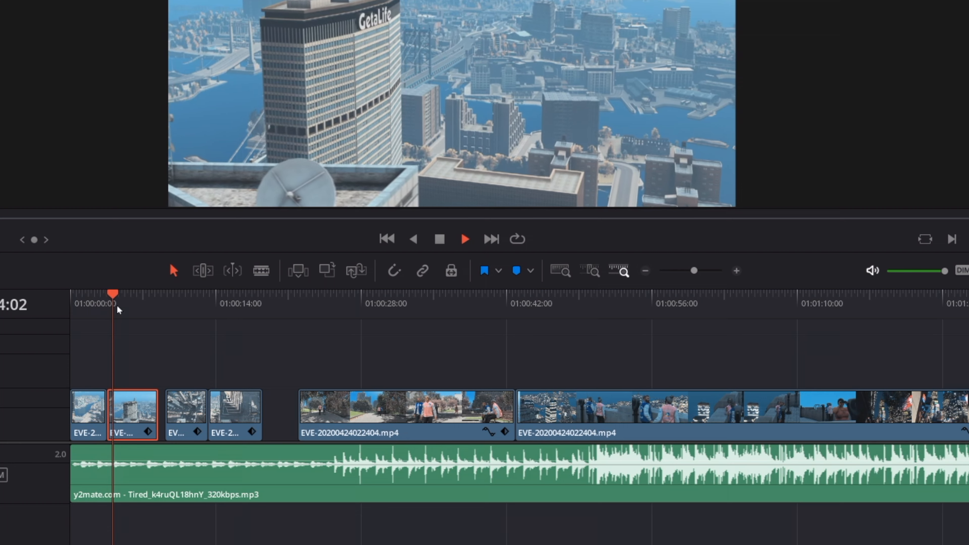
left_click(96, 295)
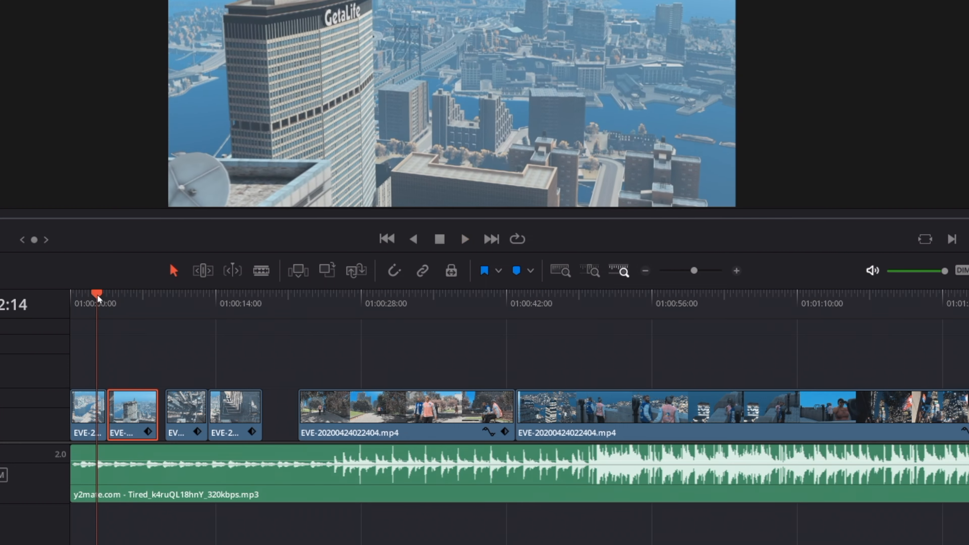
key("space")
key("space")
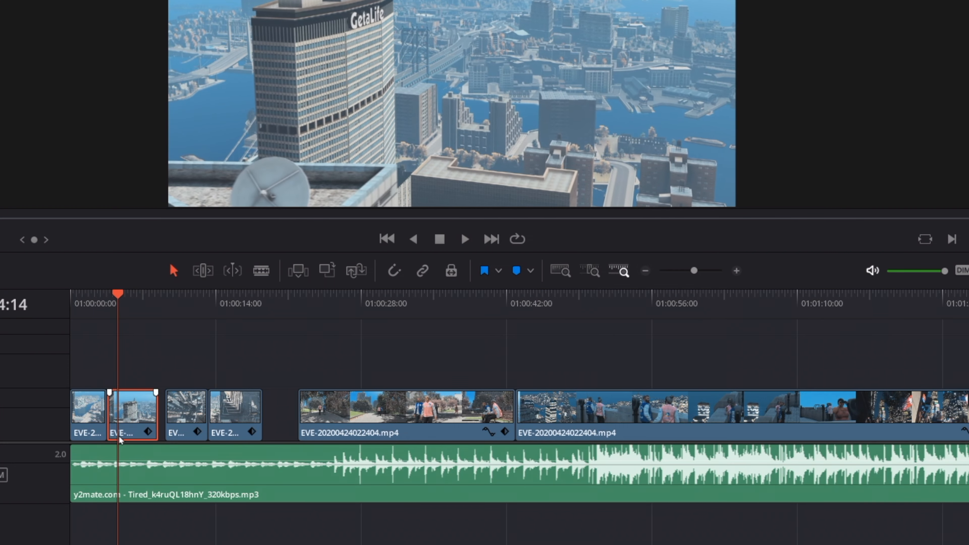
Trim the second segment's end to the beat at about 01:00:06:15 and move the third segment up to it
scroll(152, 416, "down", 1)
scroll(155, 416, "up", 3)
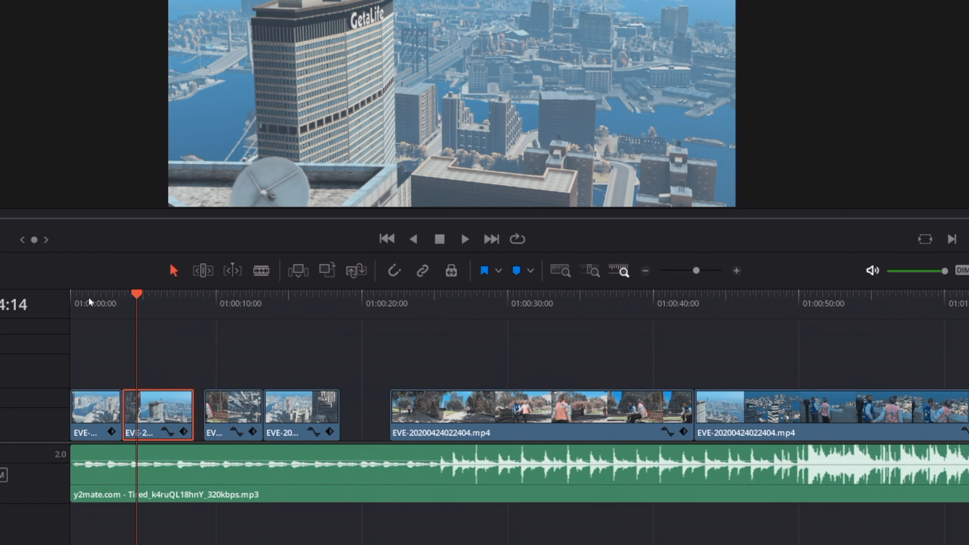
left_click_drag(89, 297, 63, 296)
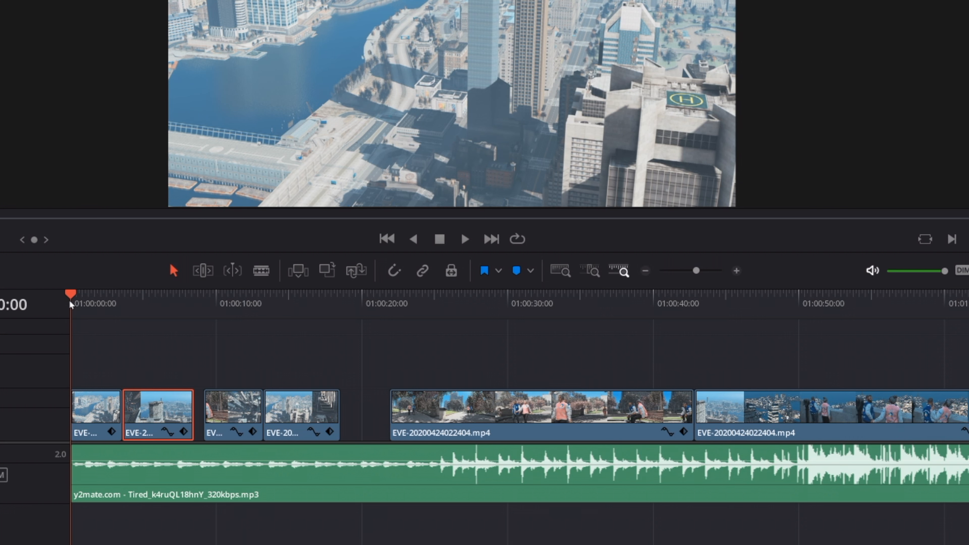
key("space")
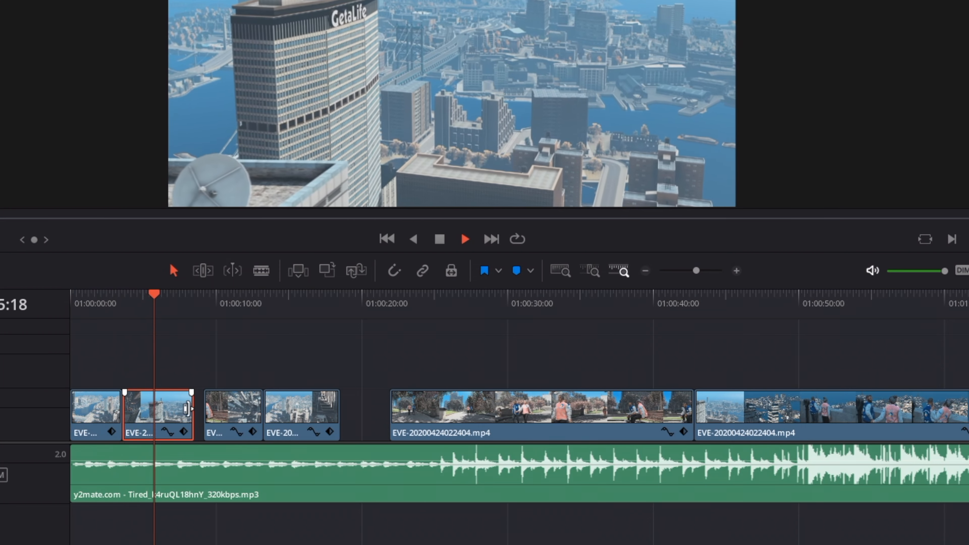
mouse_move(186, 409)
left_mouse_down()
mouse_move(158, 415)
mouse_move(190, 412)
left_mouse_up()
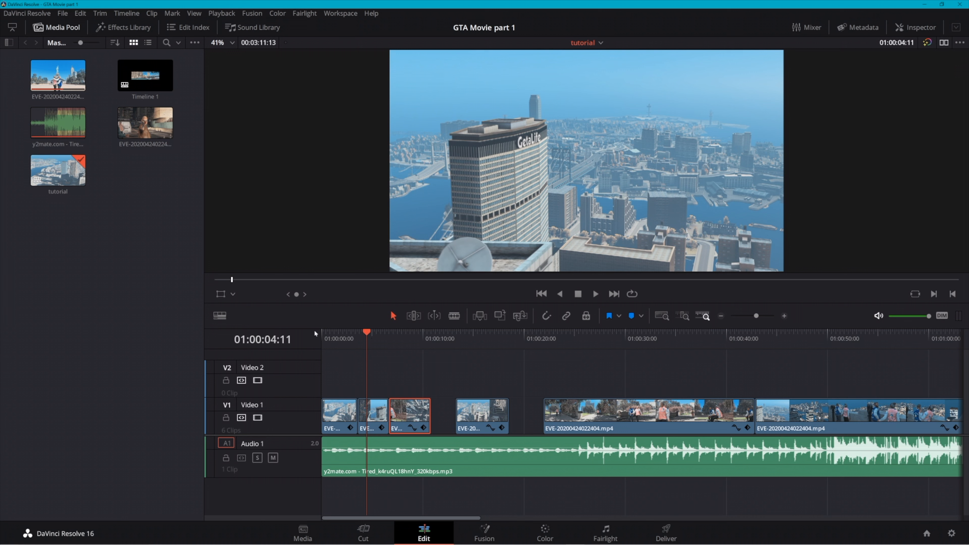
Play the sequence from the beginning and try moving the third segment 16 frames later on Video 1
key("Home")
key("space")
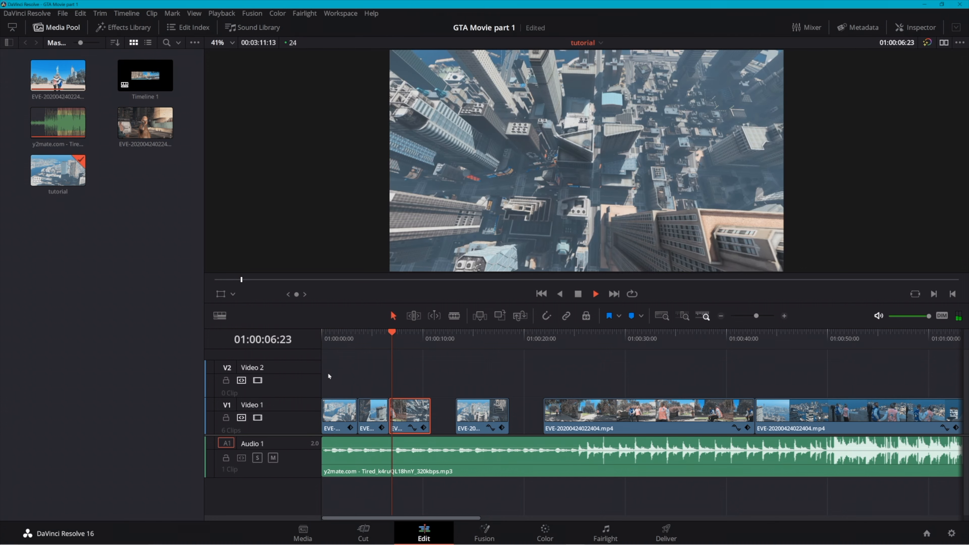
key("space")
scroll(408, 414, "down", 5)
scroll(408, 415, "up", 10)
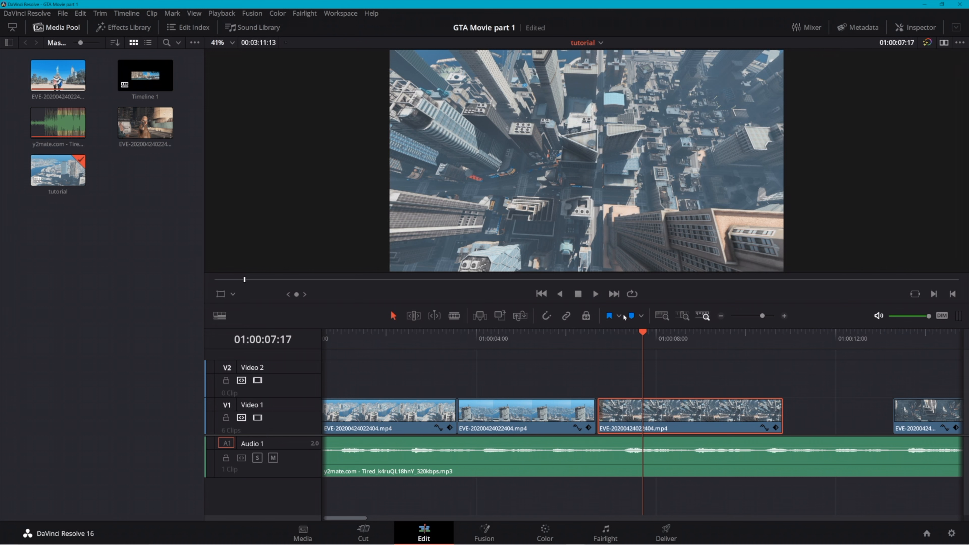
left_click_drag(615, 409, 647, 410)
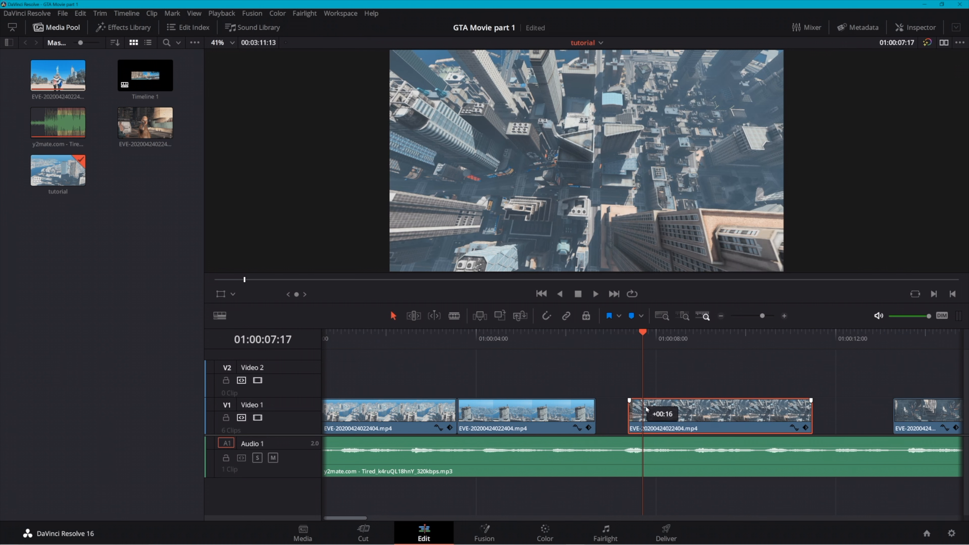
Check the gap against the music and move the third segment back flush with the end of the second
left_click(580, 335)
key("space")
left_click(578, 332)
left_click(576, 332)
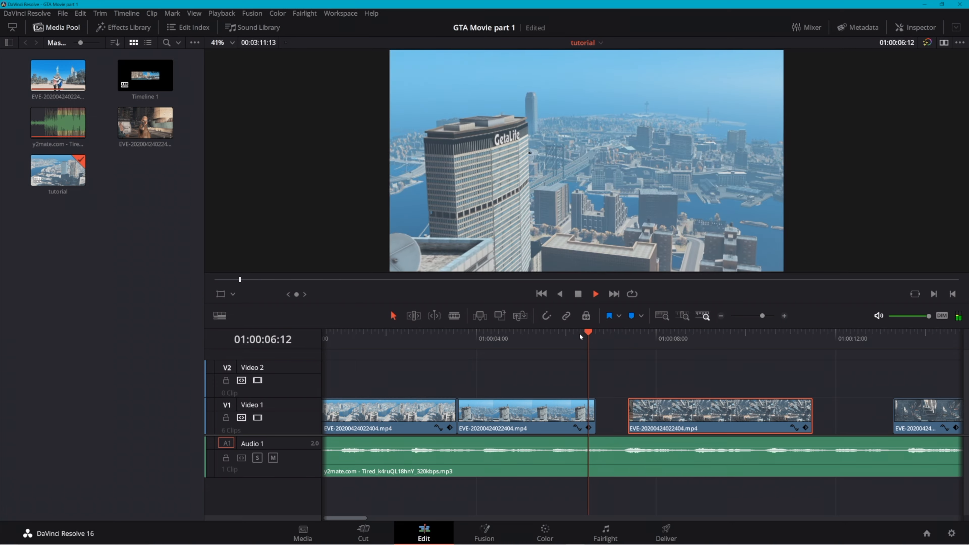
left_click_drag(673, 422, 638, 413)
Trim the third segment's end to the beat at about 01:00:09:17 and move the fourth segment flush against it
left_click(569, 332)
key("space")
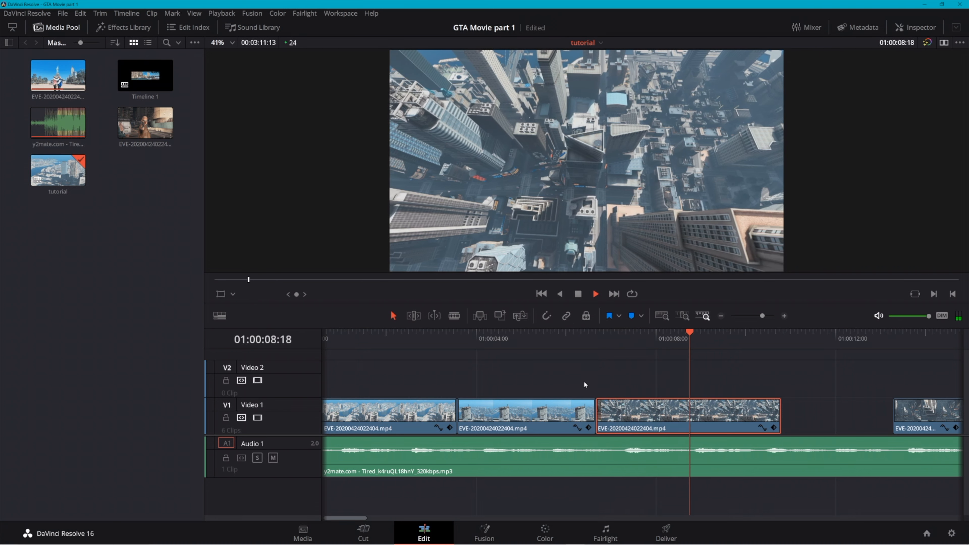
left_click_drag(776, 410, 732, 409)
left_click_drag(914, 405, 749, 401)
Play back the cut from the third to the fourth segment and look over the arranged timeline
left_click(661, 333)
key("space")
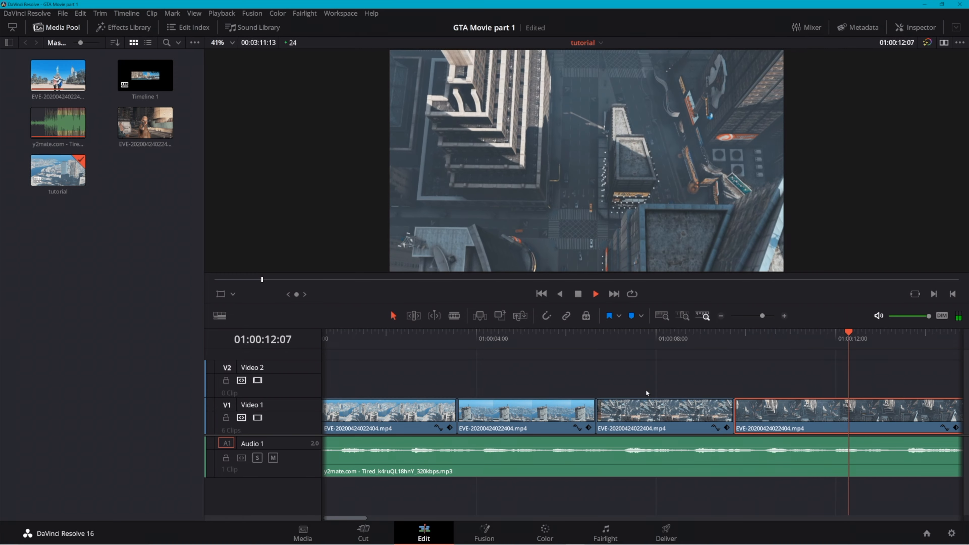
key("space")
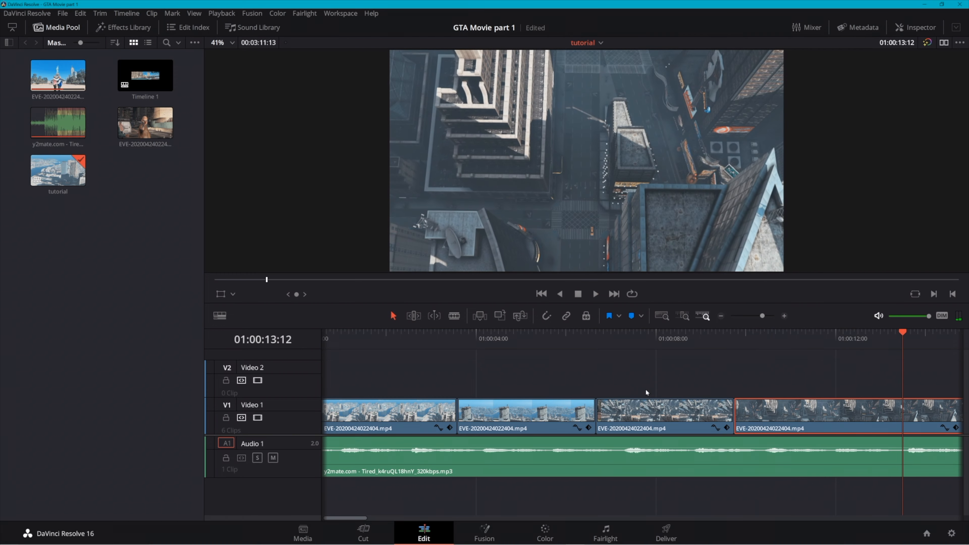
scroll(645, 389, "right", 5)
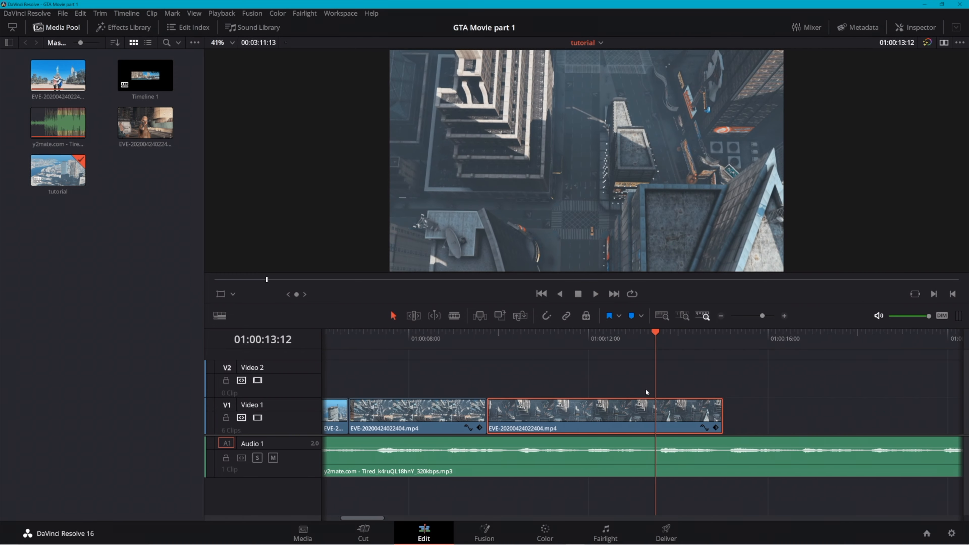
left_click_drag(375, 518, 331, 519)
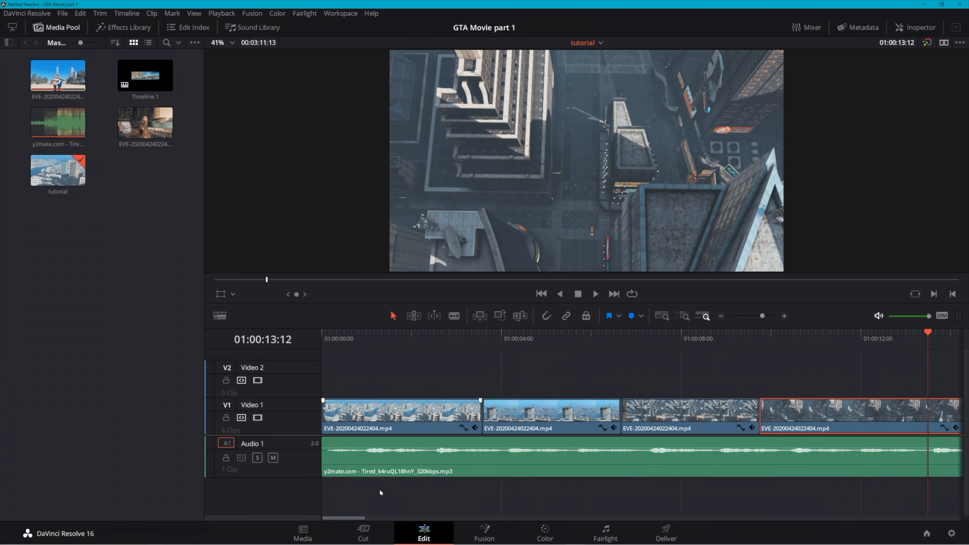
scroll(423, 385, "right", 6)
scroll(424, 388, "left", 6)
scroll(425, 432, "down", 5)
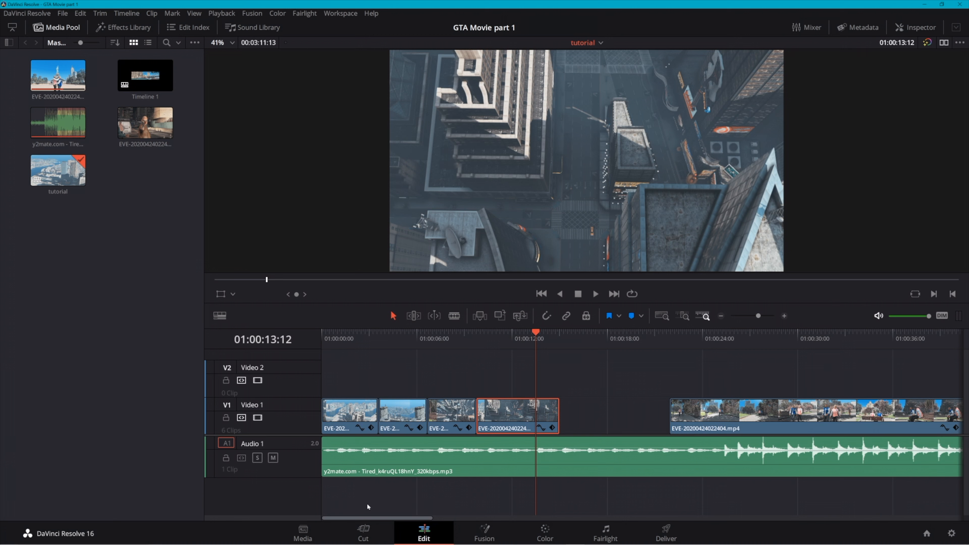
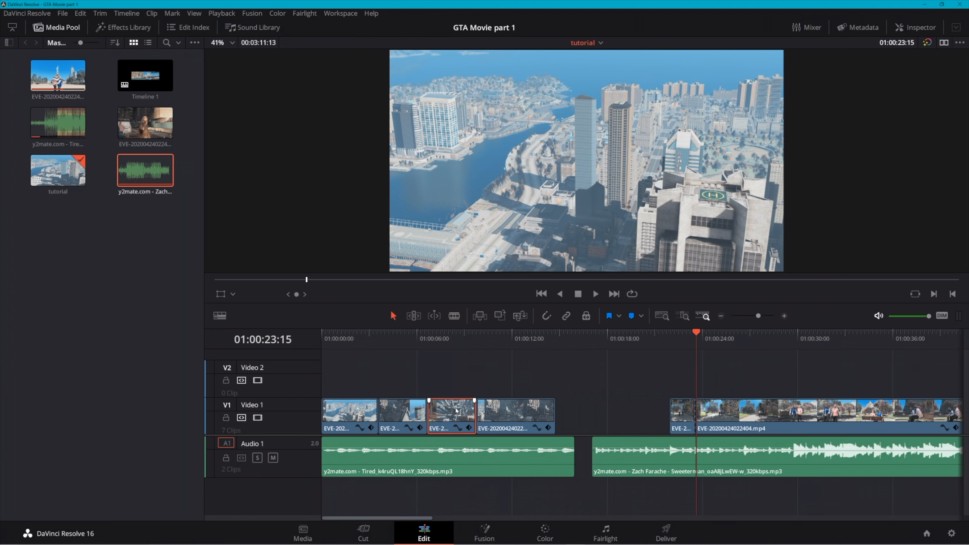
Swap the first and third segments on Video 1 and move the second segment flush against the new opening one
left_click_drag(347, 412, 447, 416)
left_click_drag(375, 375, 345, 412)
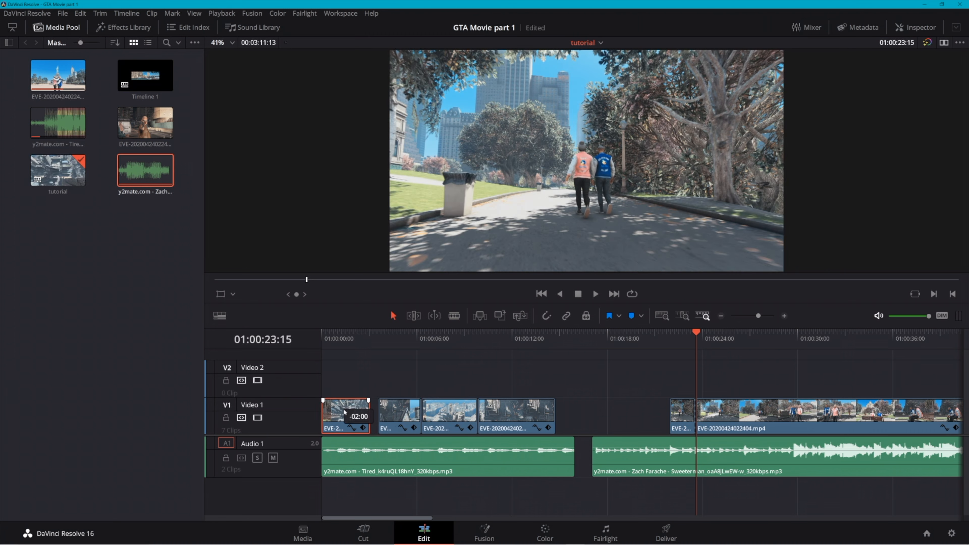
left_click(322, 336)
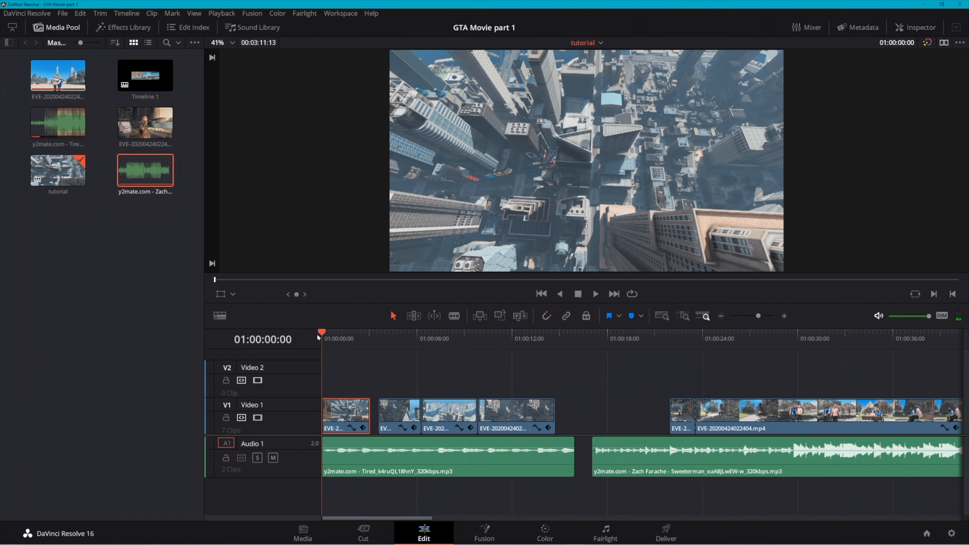
key("space")
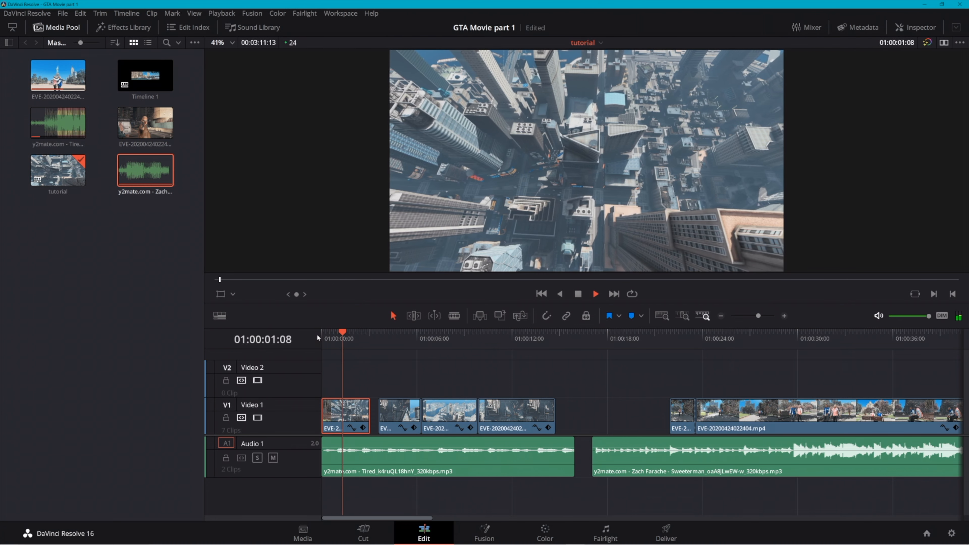
key("space")
left_click_drag(389, 405, 382, 406)
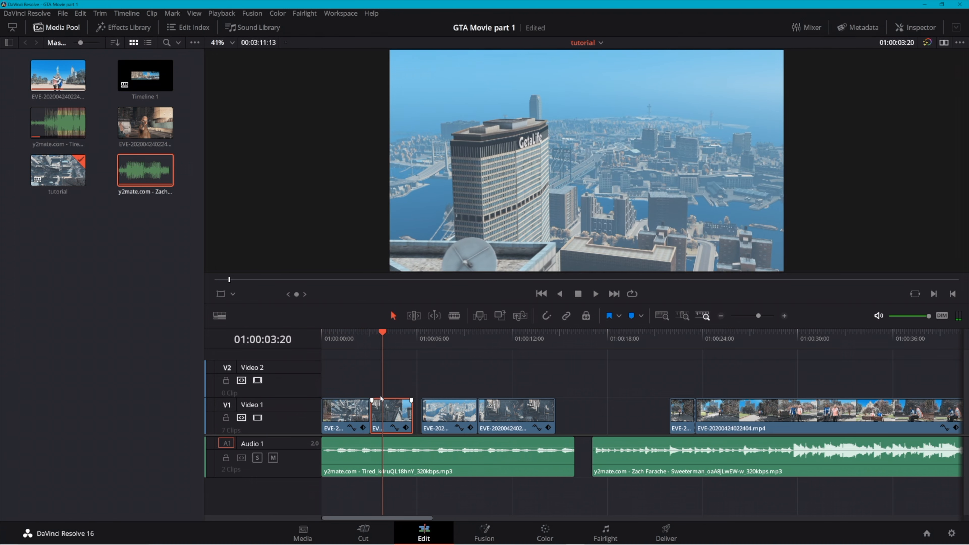
Extend the second segment's end to meet the third segment and play back the cut against the music
left_click(363, 332)
key("space")
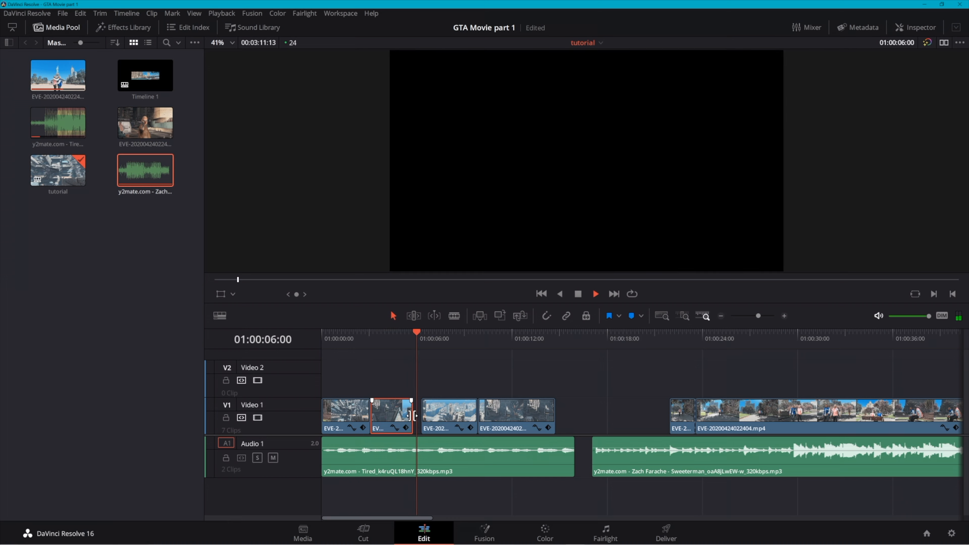
left_click_drag(414, 415, 422, 415)
left_click(413, 338)
key("space")
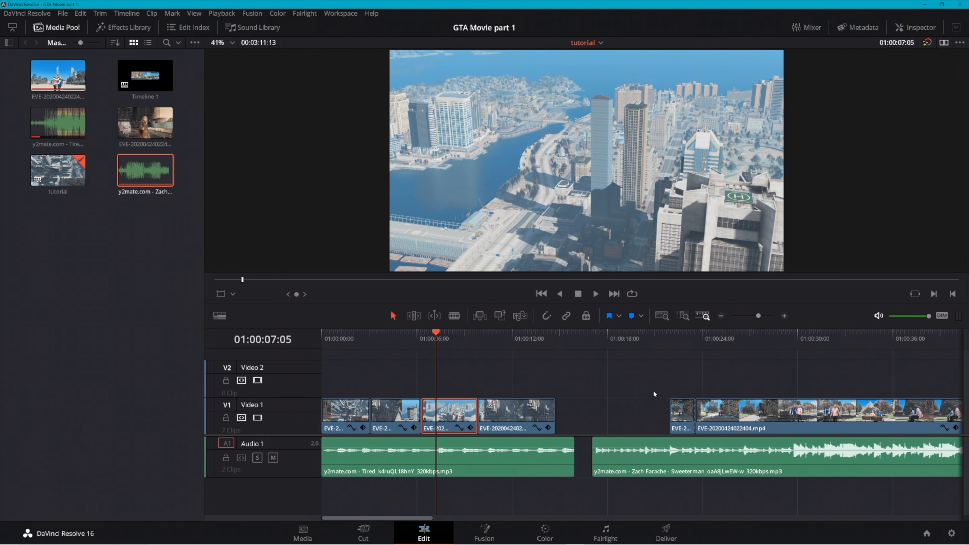
Cut up the park footage under the second song and delete the unneeded stretch between the walking shots
scroll(655, 394, "right", 5)
left_click(445, 333)
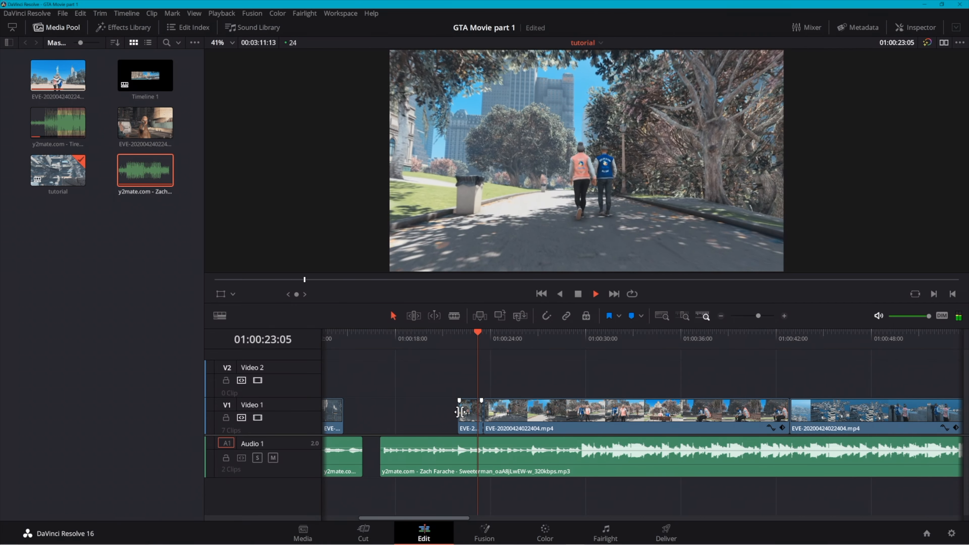
key("space")
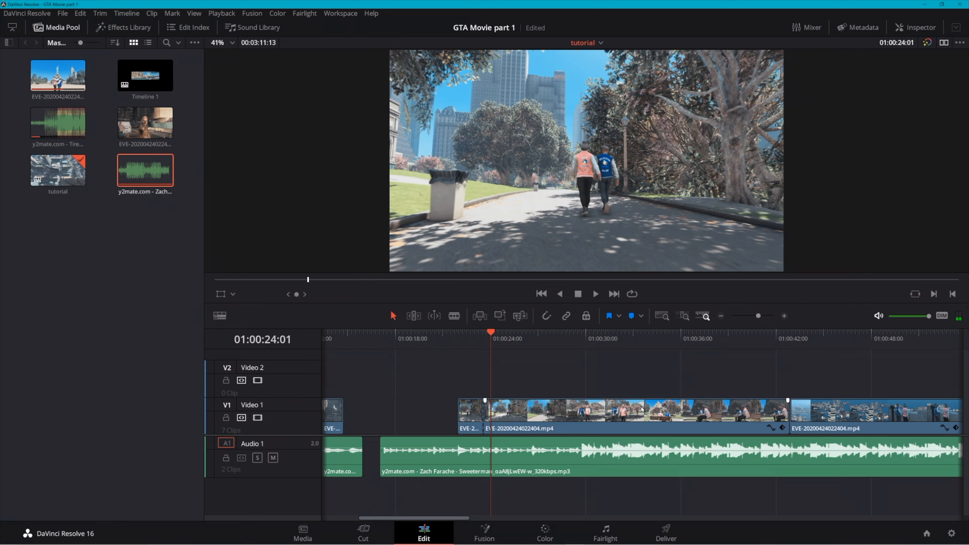
key("b")
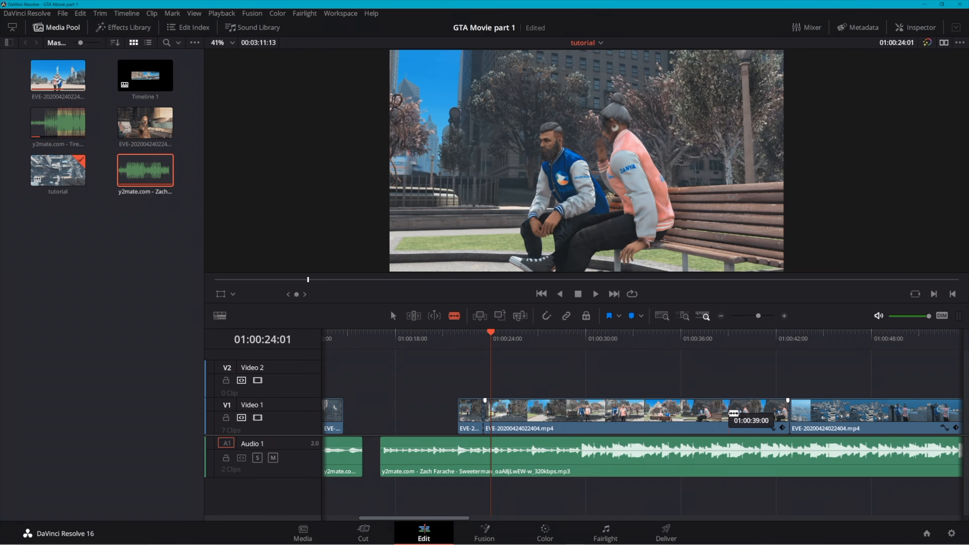
left_click(559, 416)
left_click(596, 415)
key("a")
left_click(582, 416)
key("BackSpace")
Shift the short walking segment 11 frames earlier toward the cut at 01:00:25:03, then delete it from Video 1
left_click_drag(549, 419, 542, 419)
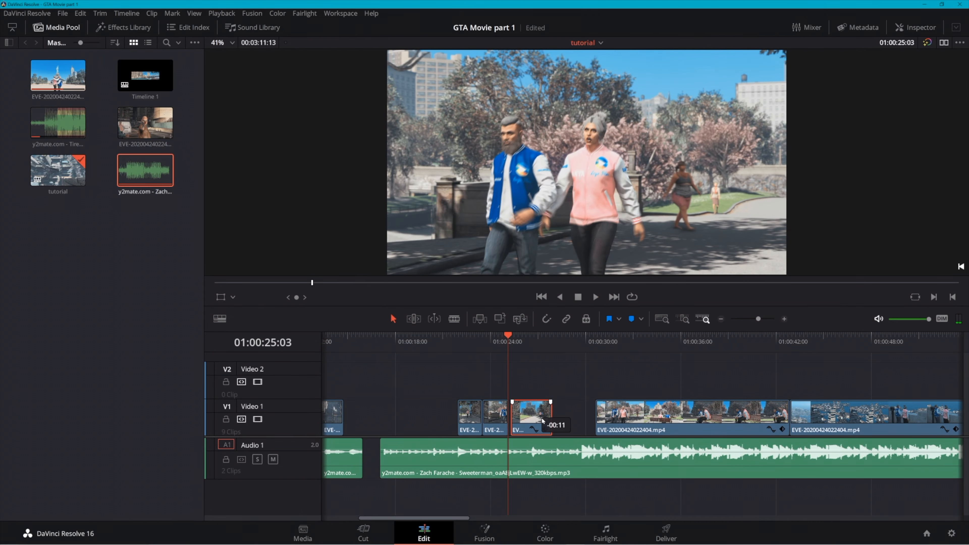
key("b")
key("a")
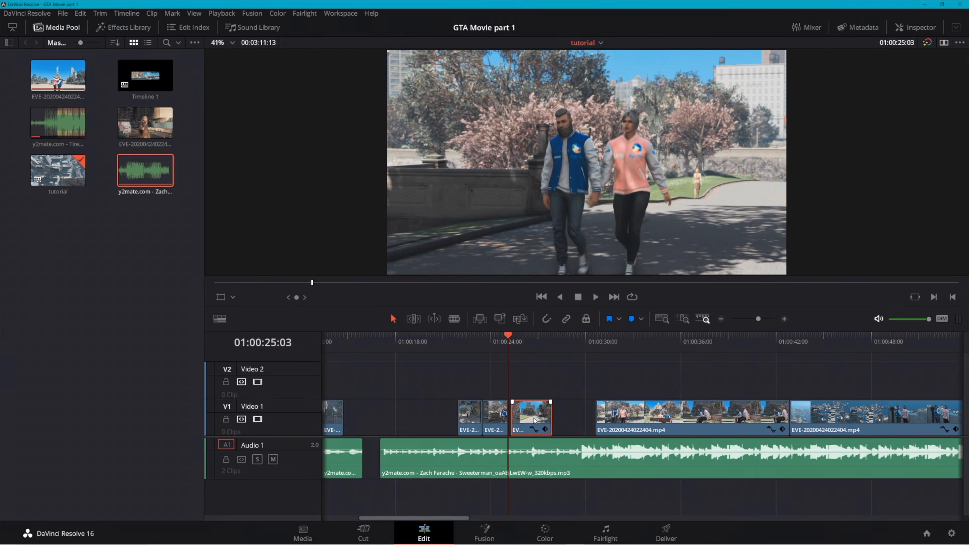
key("BackSpace")
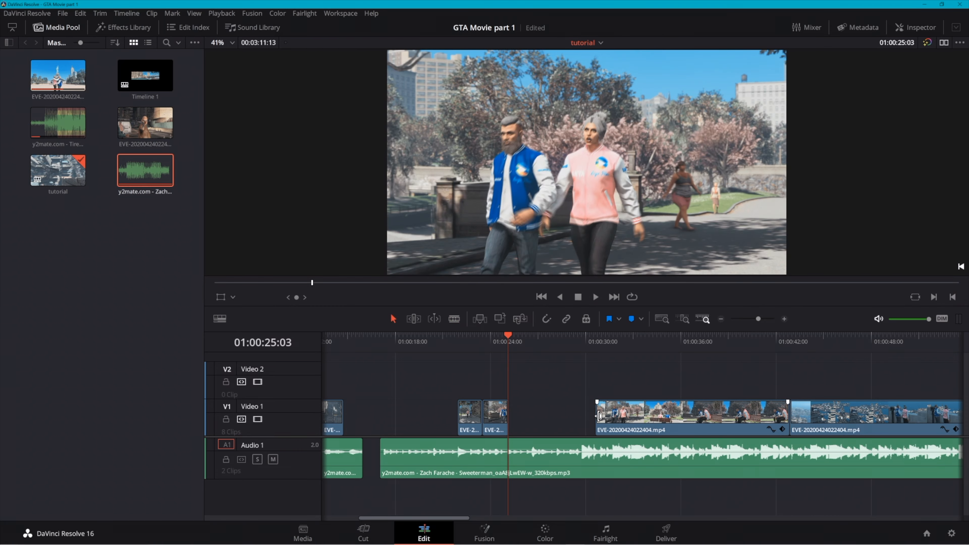
Cut the park bench shot out of the remaining park clip and place it flush at the cut at 01:00:25:03
key("b")
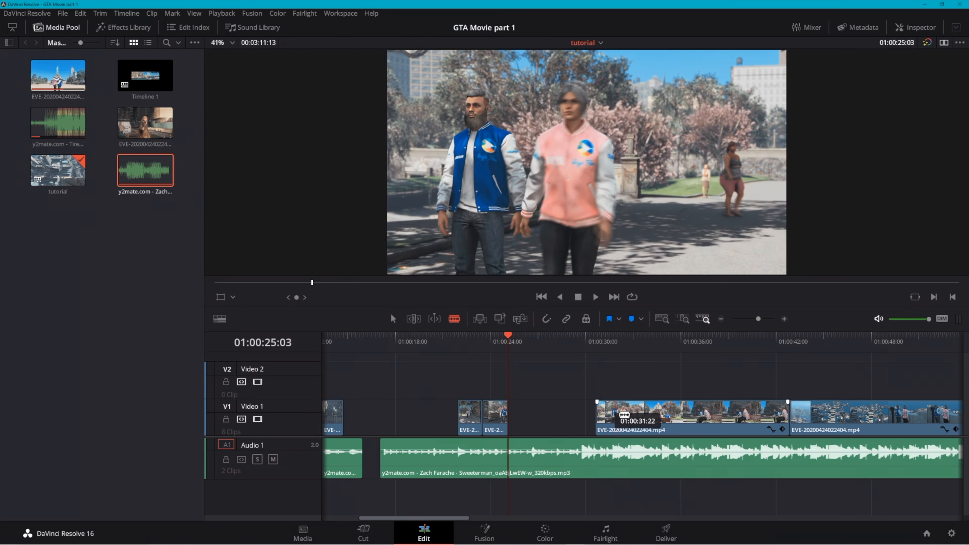
left_click(644, 414)
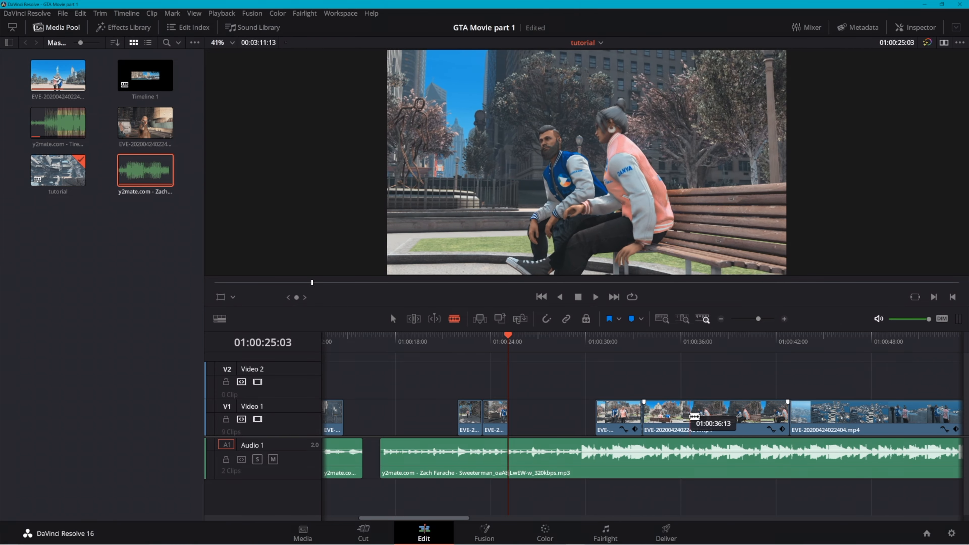
left_click(676, 416)
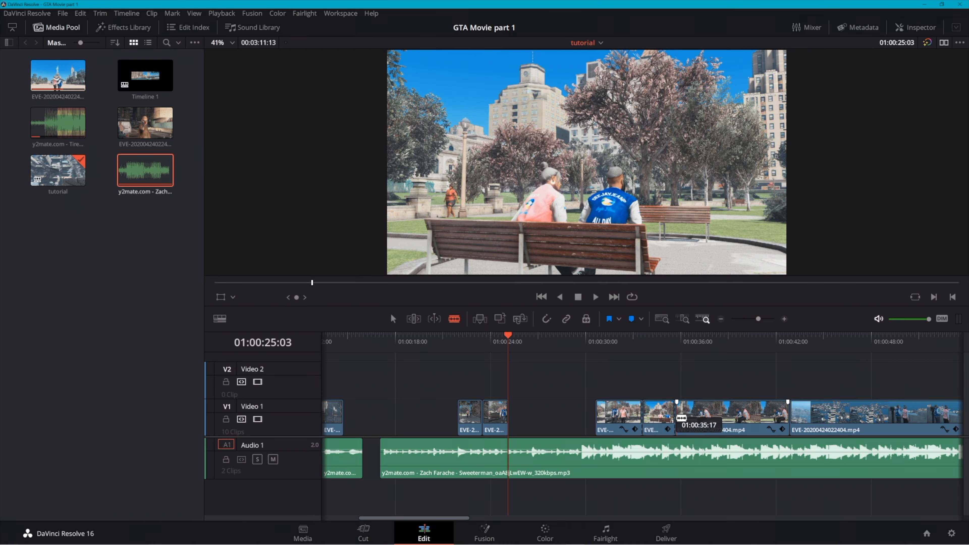
left_click_drag(656, 418, 522, 417)
left_click(506, 416)
key("space")
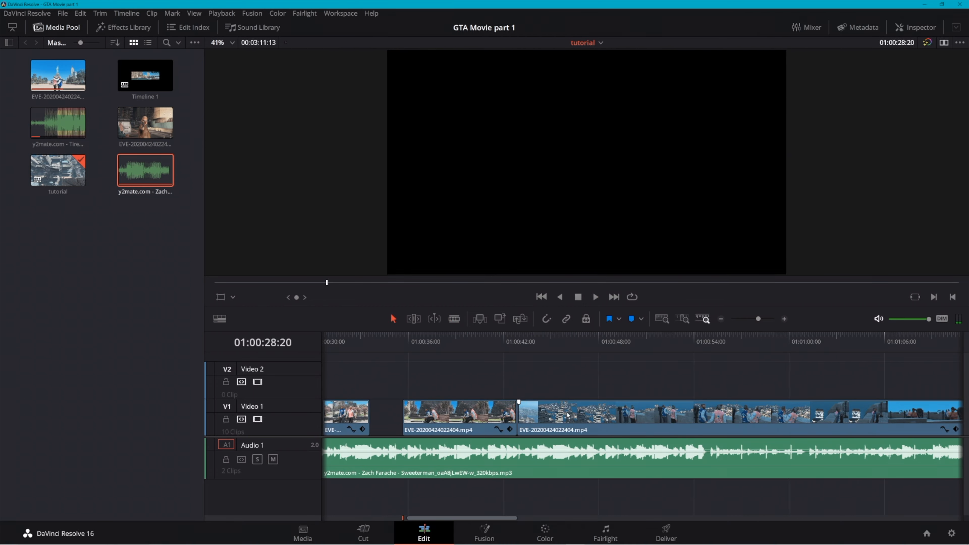
Cut the night city footage into segments and move the long rooftop segment with the couple up to Video 2
key("b")
left_click(524, 413)
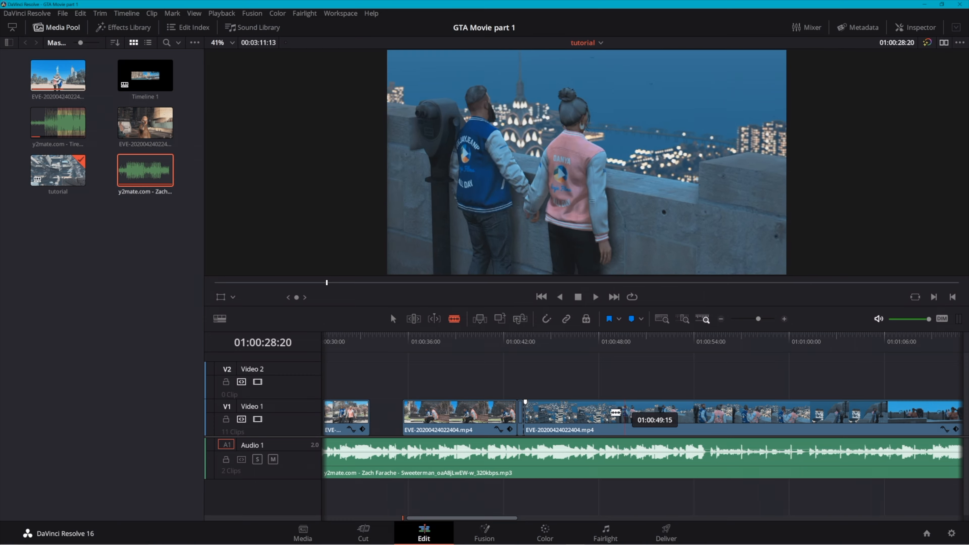
left_click(589, 413)
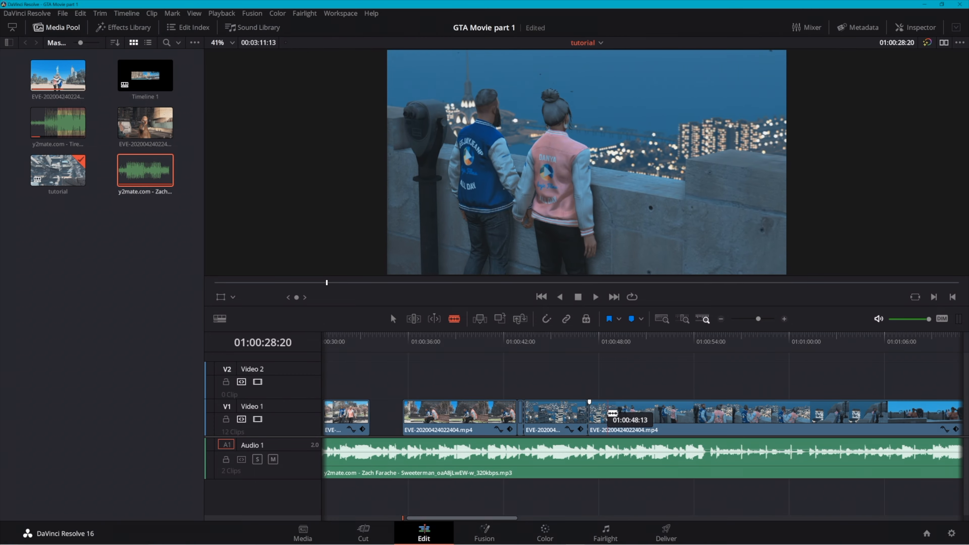
left_click(602, 413)
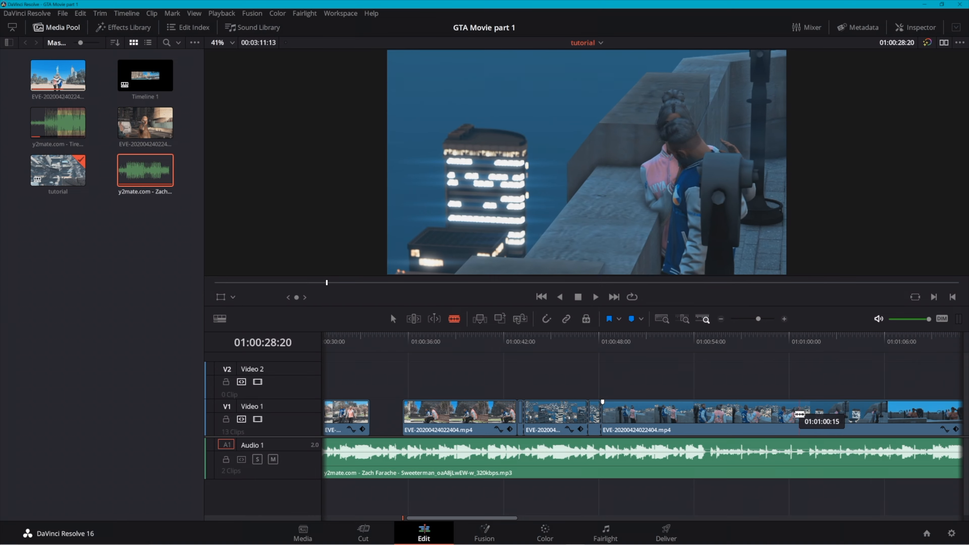
scroll(897, 413, "right", 1)
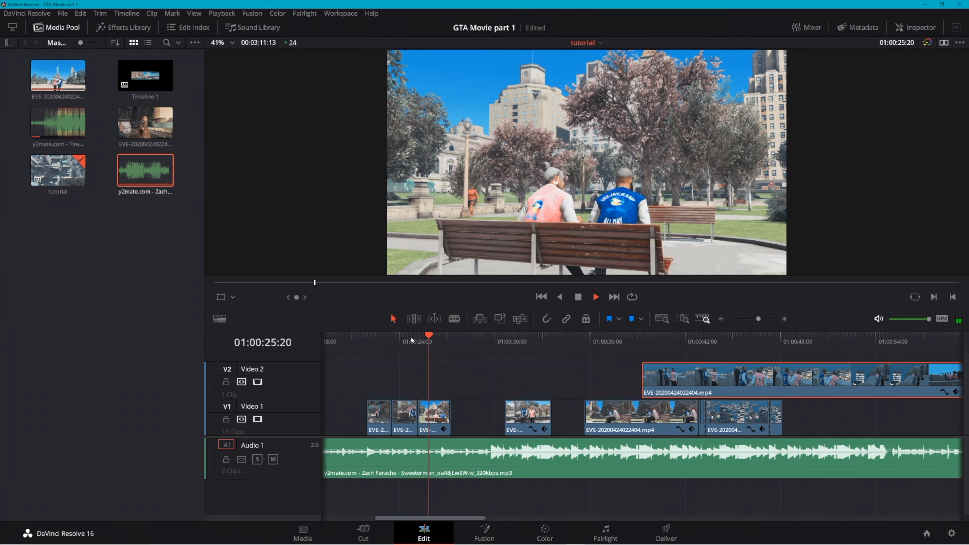
Play the park cuts and trim the bench segment's end to the beat at about 01:00:26:17
left_click(363, 338)
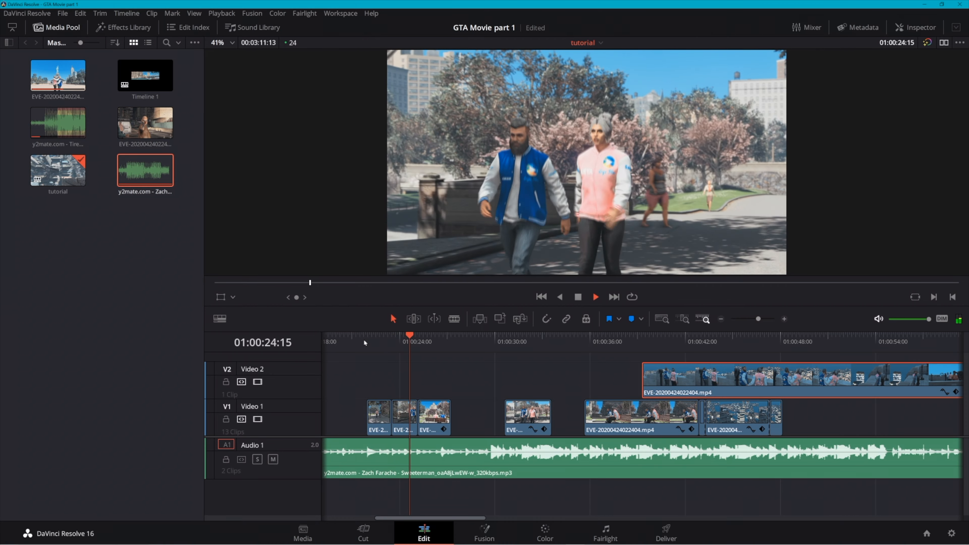
key("space")
left_click_drag(447, 418, 441, 419)
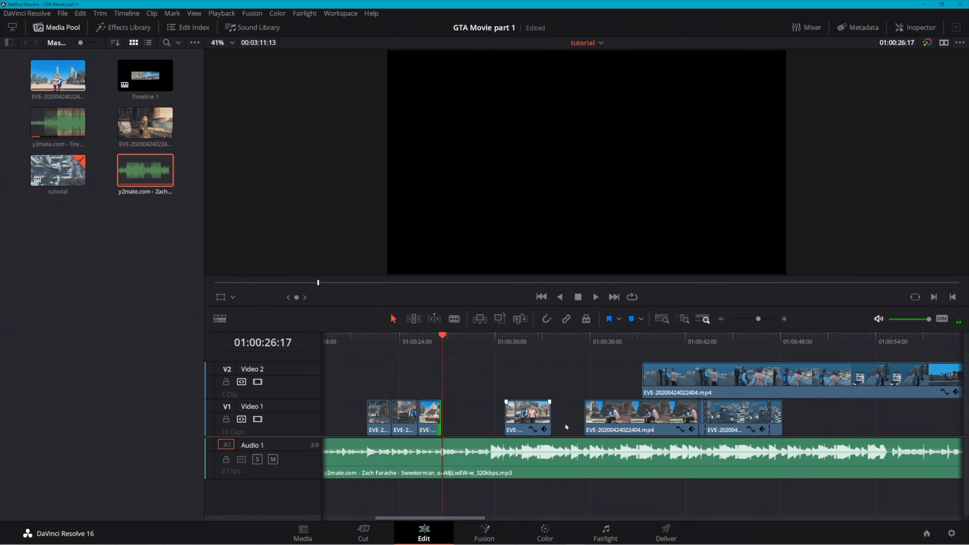
Make room among the later clips and place the rooftop segment on Video 1 flush after the bench segment
left_click_drag(690, 368, 510, 372)
left_click_drag(805, 411, 825, 409)
left_click_drag(501, 369, 483, 407)
Play back the new join, trim the start of the rooftop segment and move it back flush against the bench segment
left_click(426, 341)
key("space")
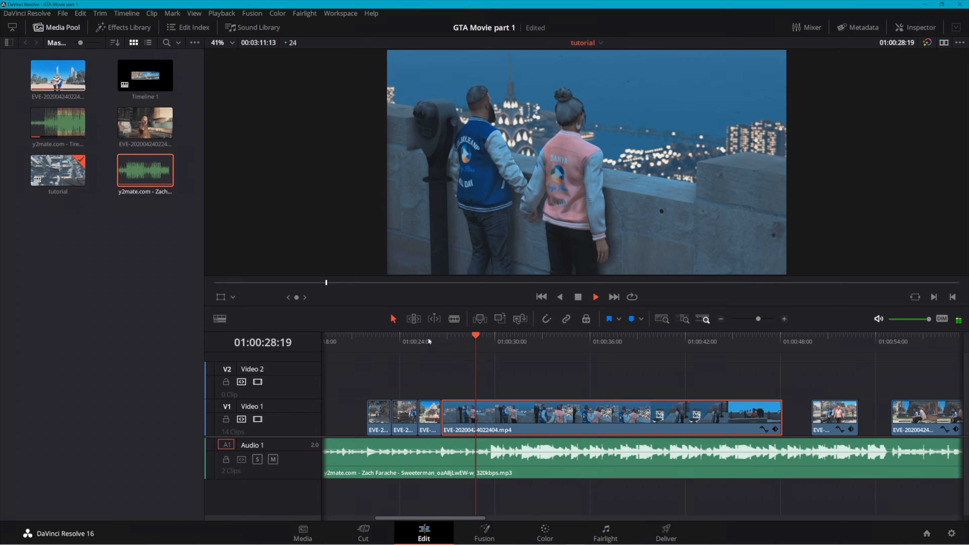
key("space")
left_click(443, 411)
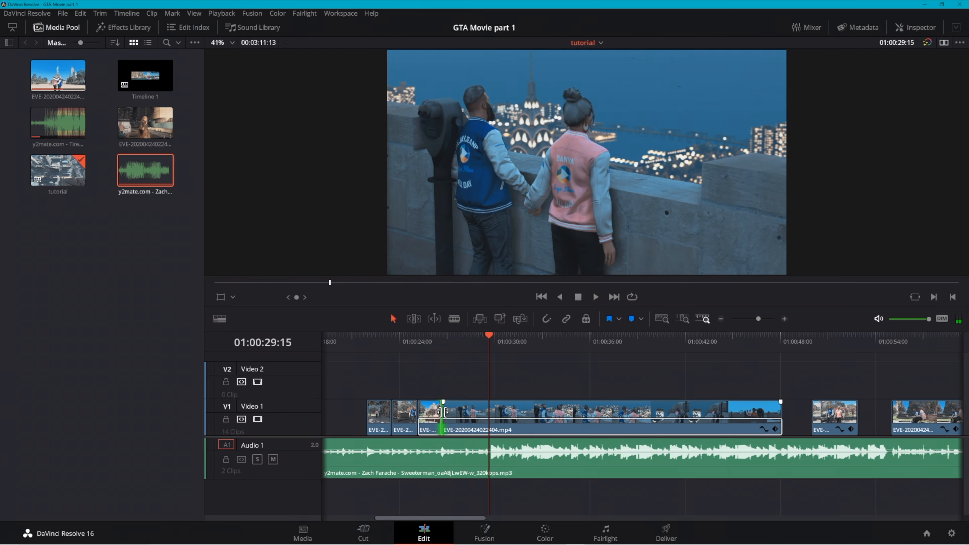
left_click_drag(443, 412, 447, 411)
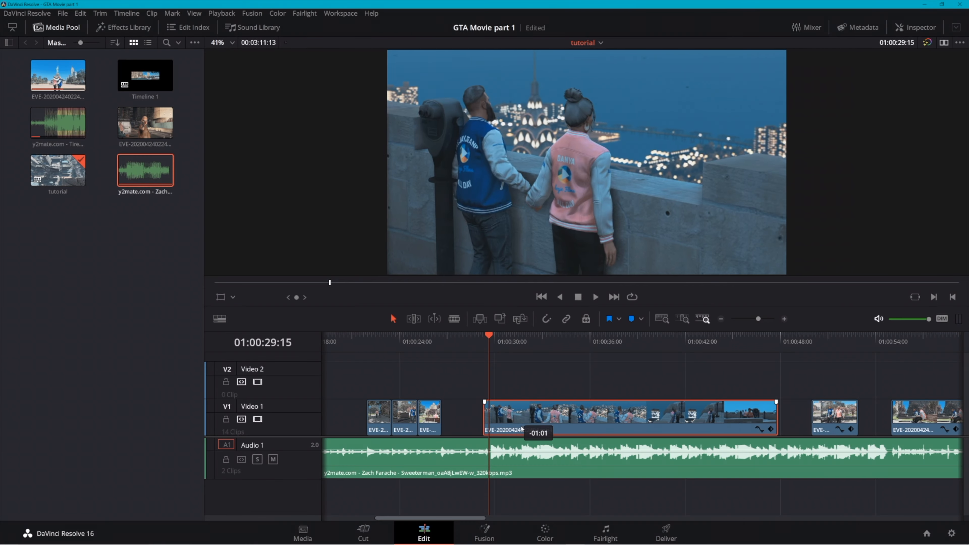
left_click_drag(521, 430, 480, 429)
Try splitting the rooftop segment at the beat at 01:00:28:12 and rolling the cut by one frame
left_click(433, 336)
key("space")
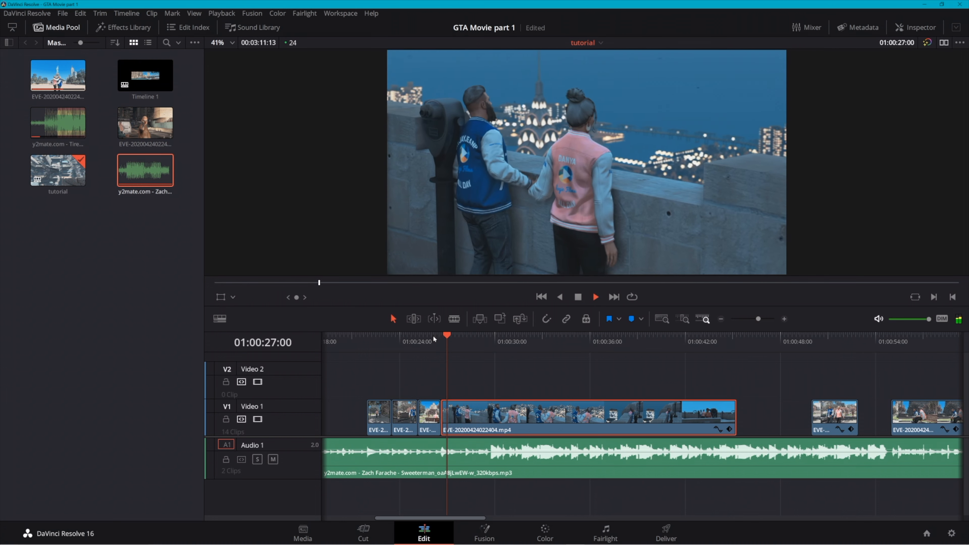
key("space")
key("ctrl+b")
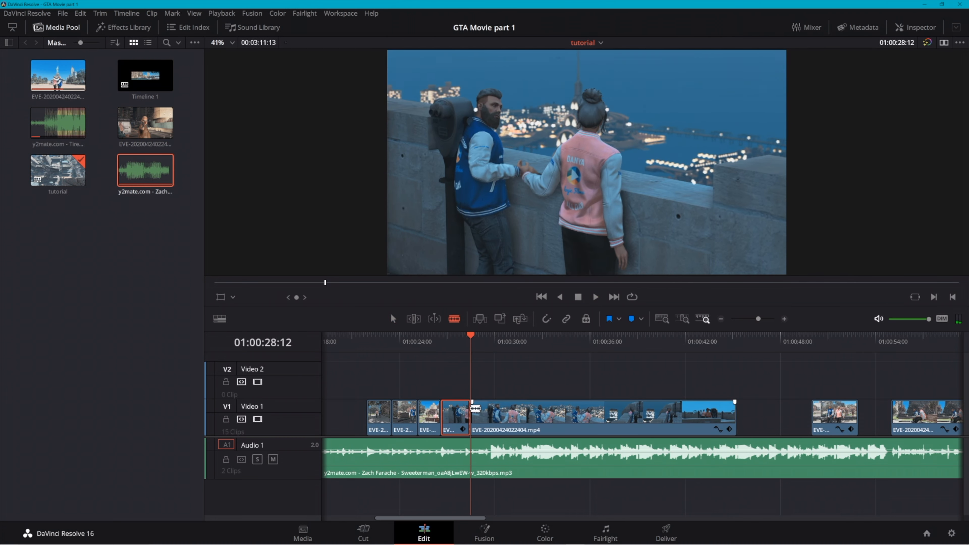
left_click(472, 408)
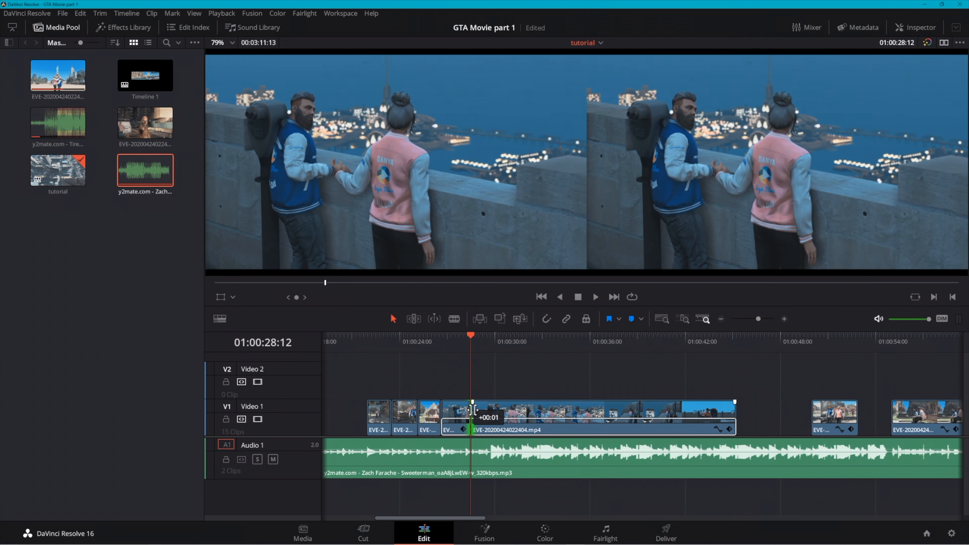
Split the rooftop segment at about 01:00:28:07, trim the start of its second part and move that part back flush
key("b")
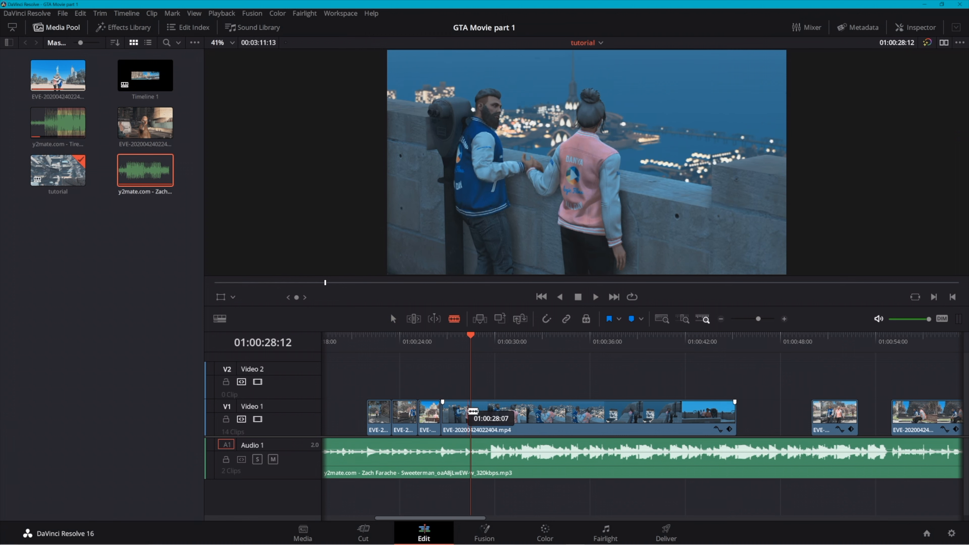
key("a")
left_click_drag(478, 411, 497, 411)
left_click_drag(557, 423, 537, 423)
left_click(433, 337)
key("space")
key("space")
left_click_drag(469, 419, 493, 419)
left_click(497, 419)
Play back the bench and rooftop cuts to check their timing against the music
left_click(452, 337)
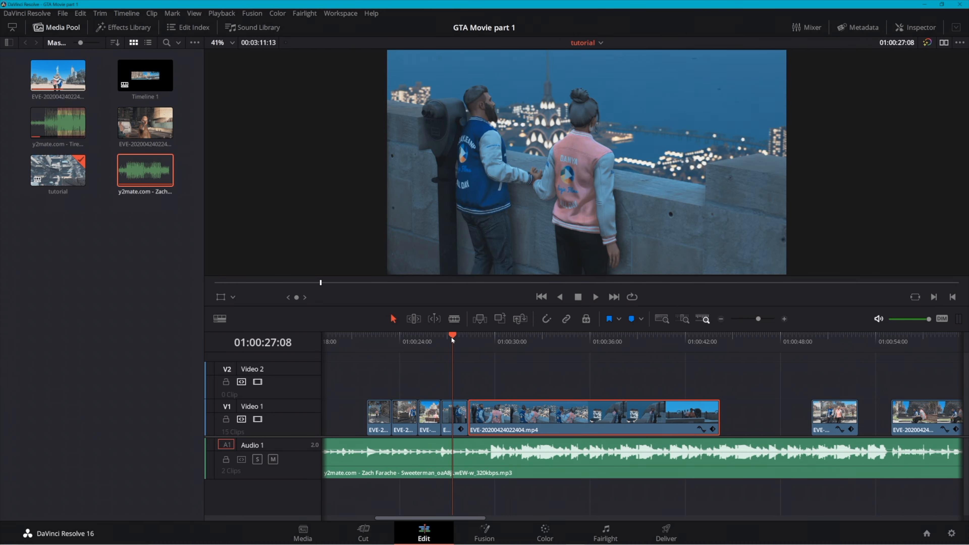
key("space")
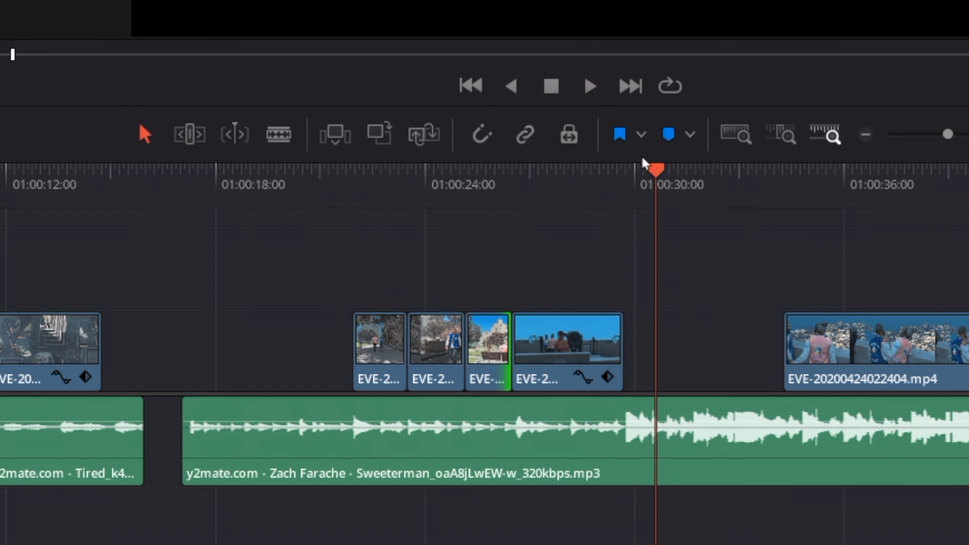
left_click_drag(624, 336, 562, 331)
left_click_drag(517, 162, 489, 156)
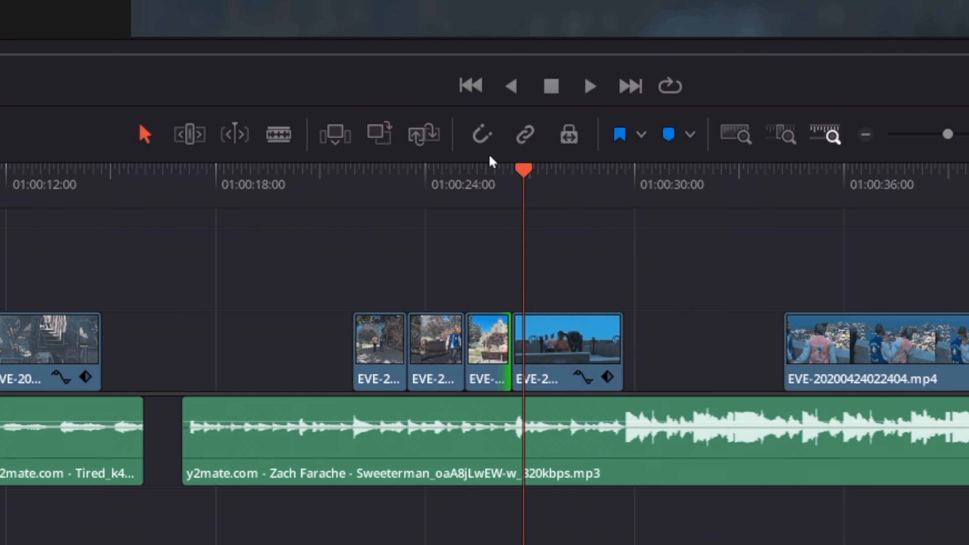
left_click(476, 177)
key("space")
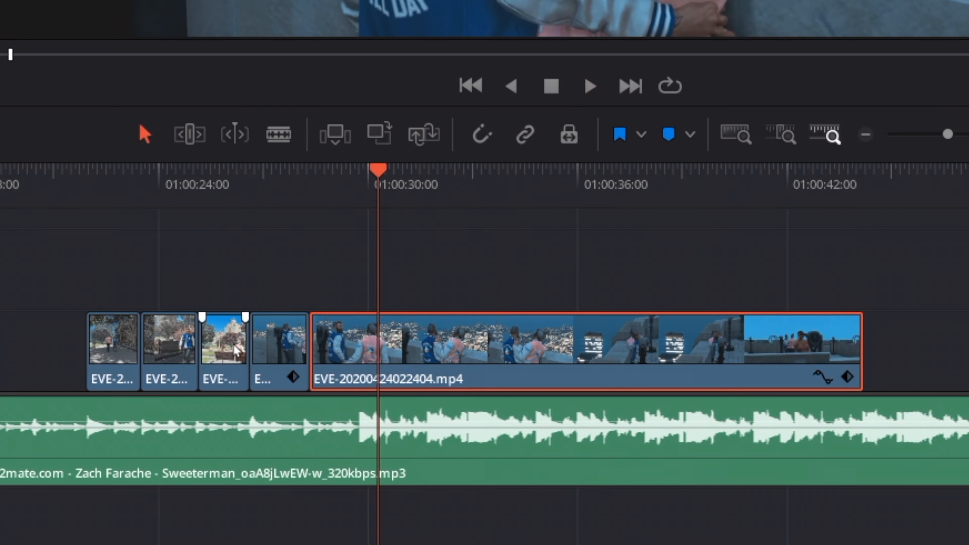
Play to the beat at 01:00:29:18, cut off the rooftop clip's final shot and move the short rooftop segment to Video 2
scroll(237, 343, "left", 10)
left_click(753, 184)
key("space")
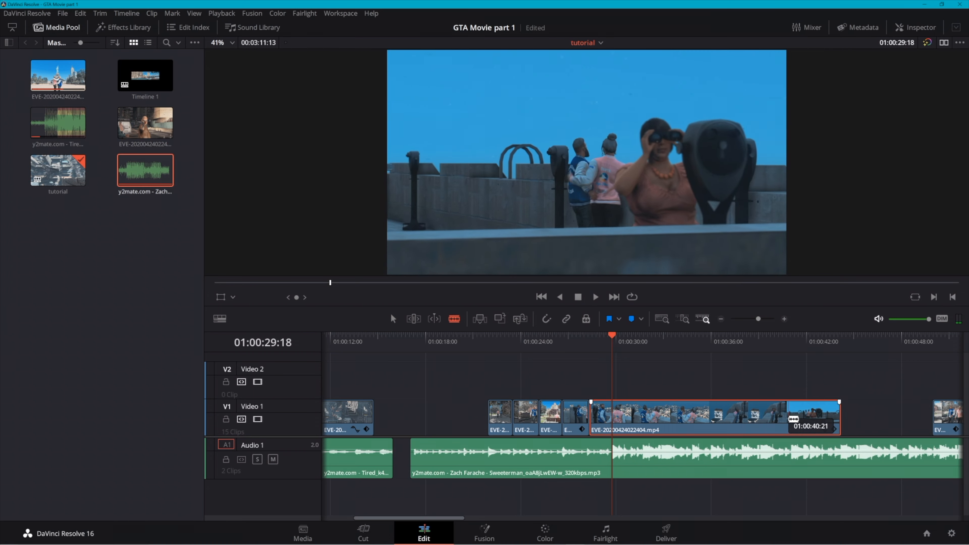
left_click(789, 419)
key("a")
left_click_drag(565, 408, 623, 385)
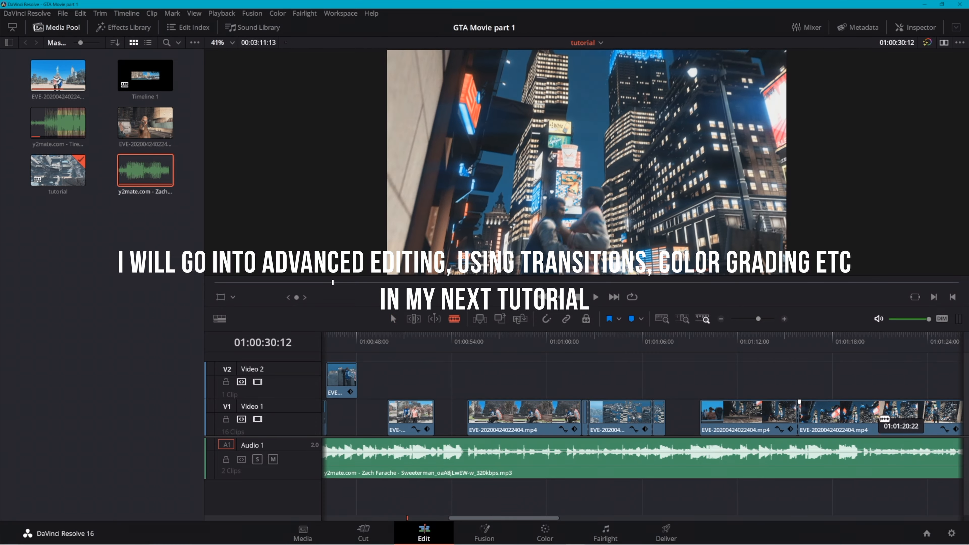
Split the night city footage on Video 1 at about 01:01:20:22 and move the segment before that cut to an earlier spot on Video 2
left_click(881, 419)
key("a")
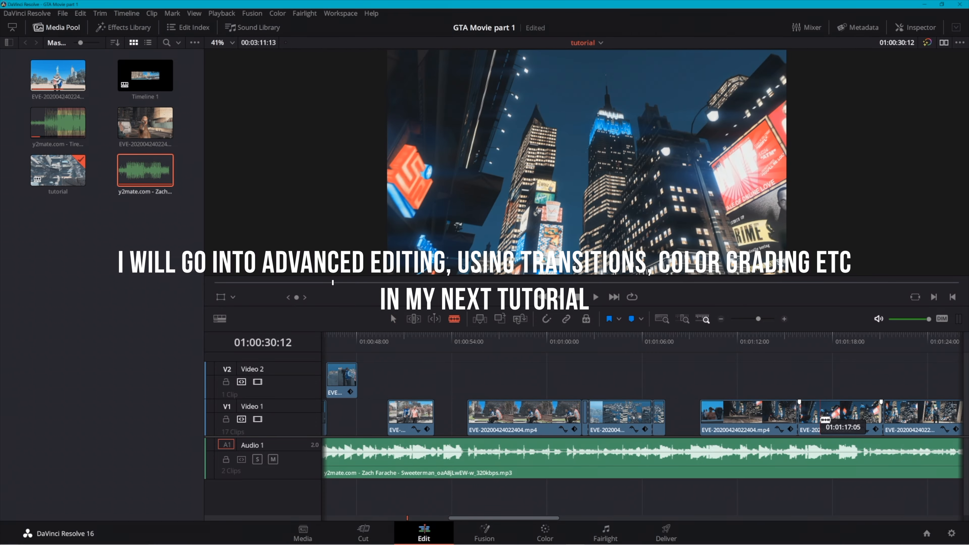
left_click_drag(816, 420, 434, 380)
scroll(435, 380, "right", 2)
scroll(436, 380, "left", 6)
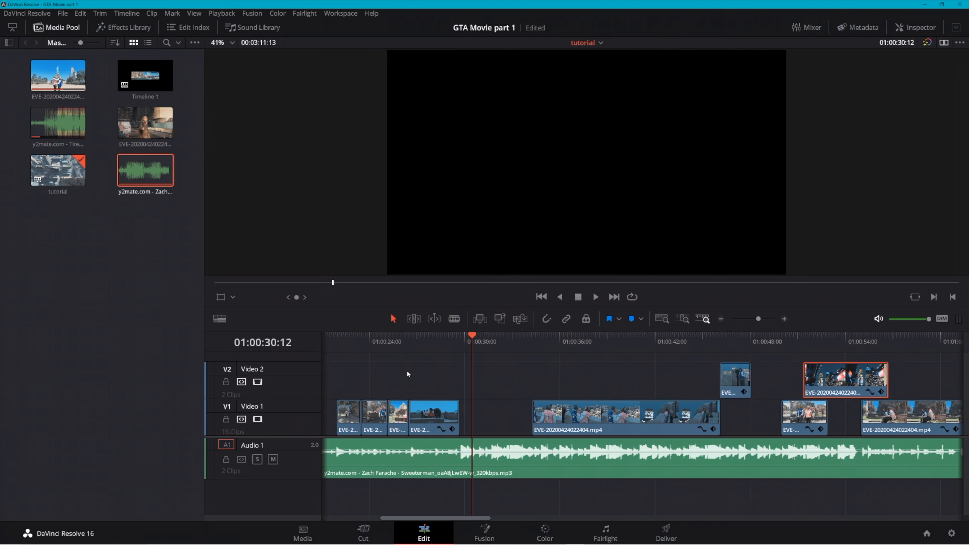
Shift the long clip after the gap later, place the night city segment flush after the rooftop clip on Video 1 and play back the cut
left_click_drag(595, 409, 636, 412)
left_click_drag(848, 378, 460, 407)
left_click(436, 338)
key("space")
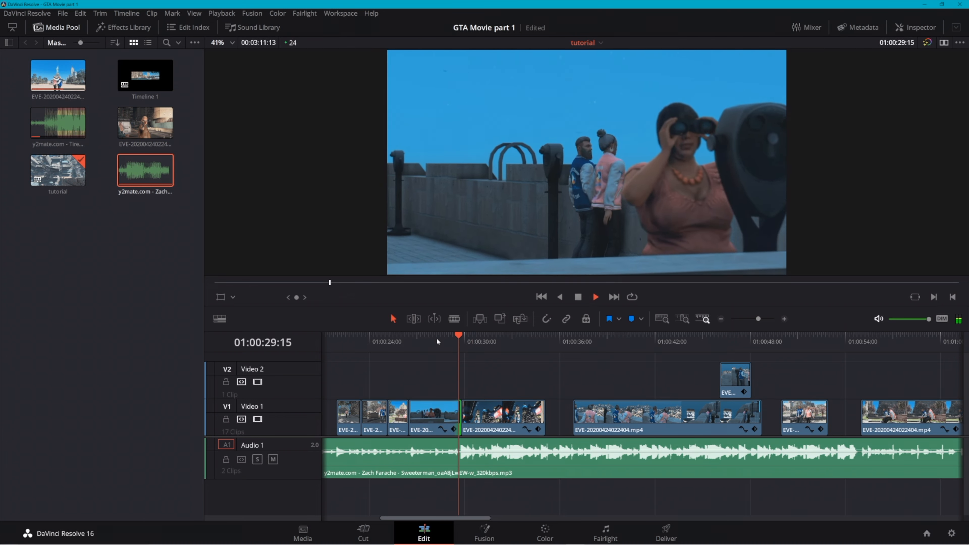
key("space")
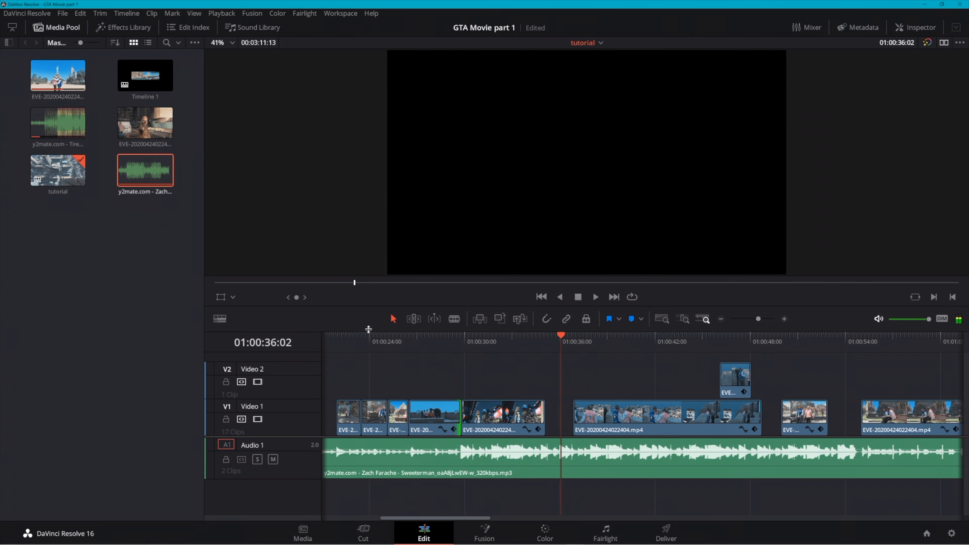
left_click(423, 404)
scroll(597, 425, "down", 5)
left_click_drag(524, 380, 361, 458)
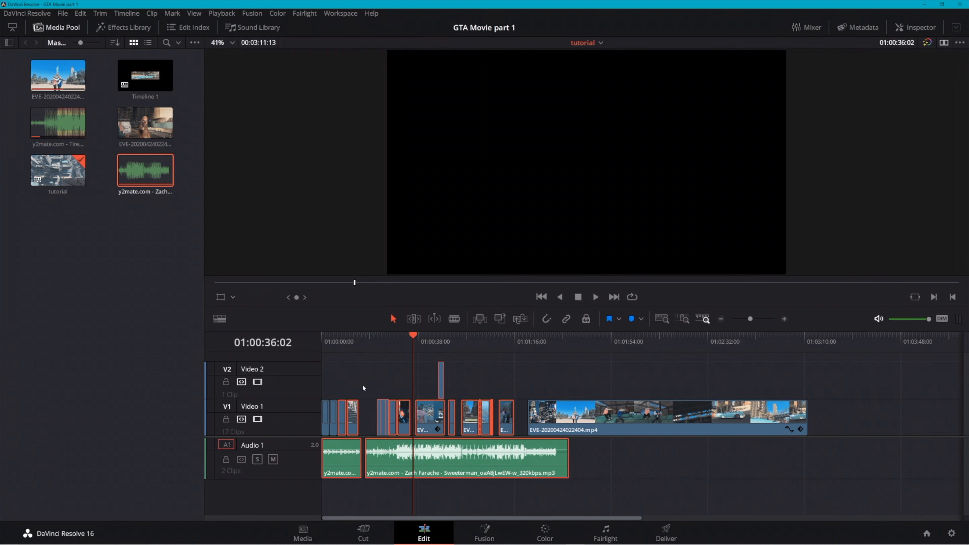
left_click_drag(327, 361, 489, 464)
left_click_drag(327, 361, 431, 459)
left_click(349, 389)
left_click(64, 15)
left_click(62, 14)
left_click(62, 14)
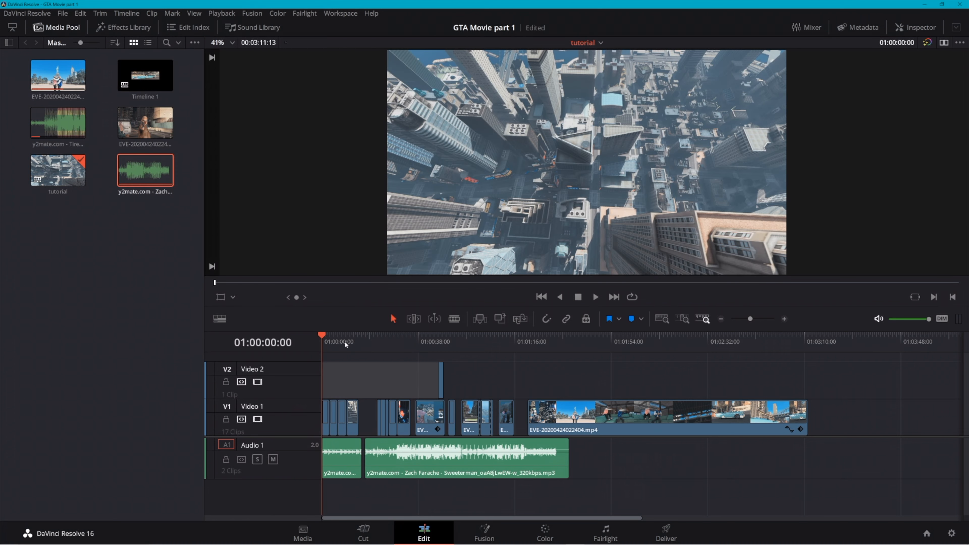
Take the aerial river shot at 01:00:07:13 into the Color page and set its offset to red 30.27, green 23.12 and blue 24.92
left_click(359, 360)
left_click(357, 342)
left_click_drag(357, 341, 342, 375)
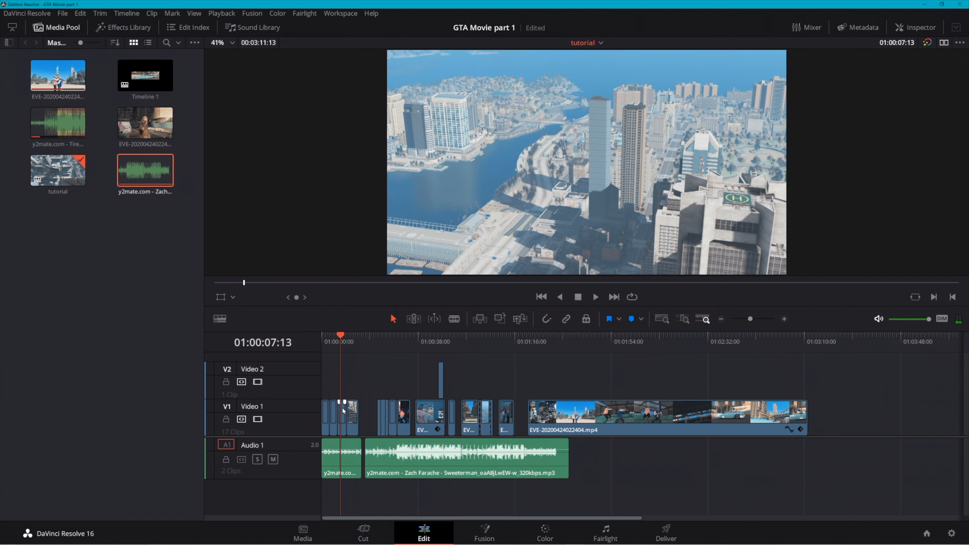
key("shift+6")
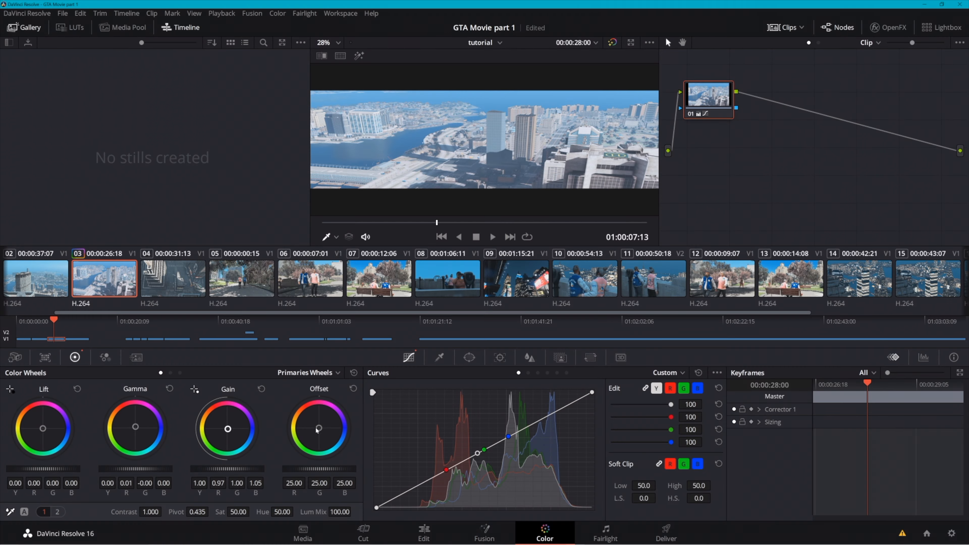
left_click_drag(319, 428, 319, 425)
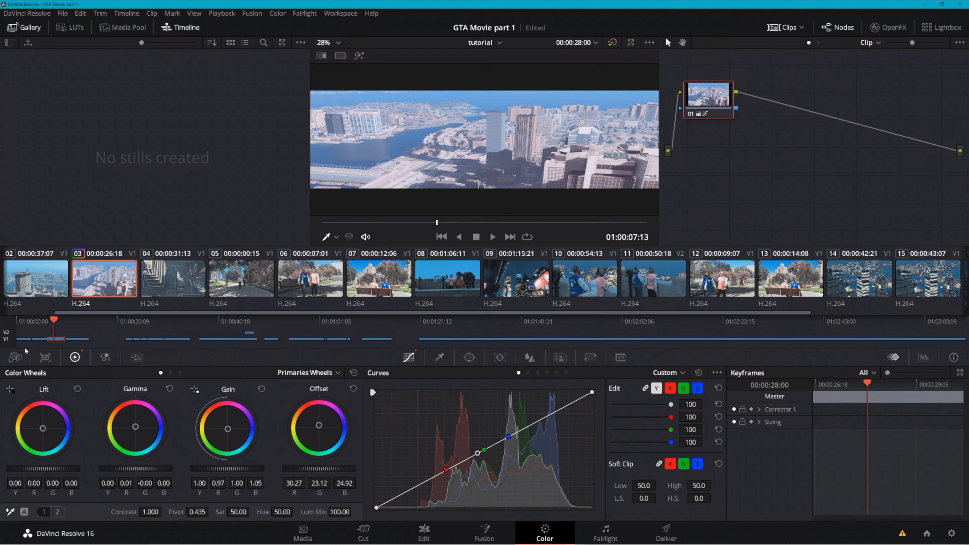